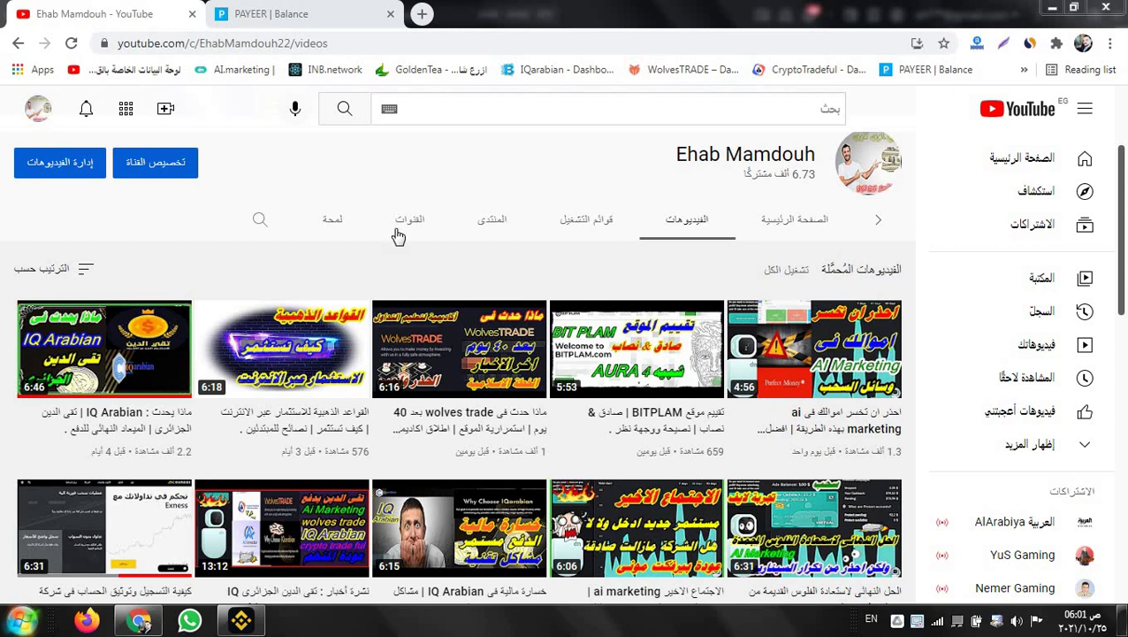
# Step: Review the account balances on the Payeer site, briefly switching to the Binance app and back
pyautogui.click(350, 14)
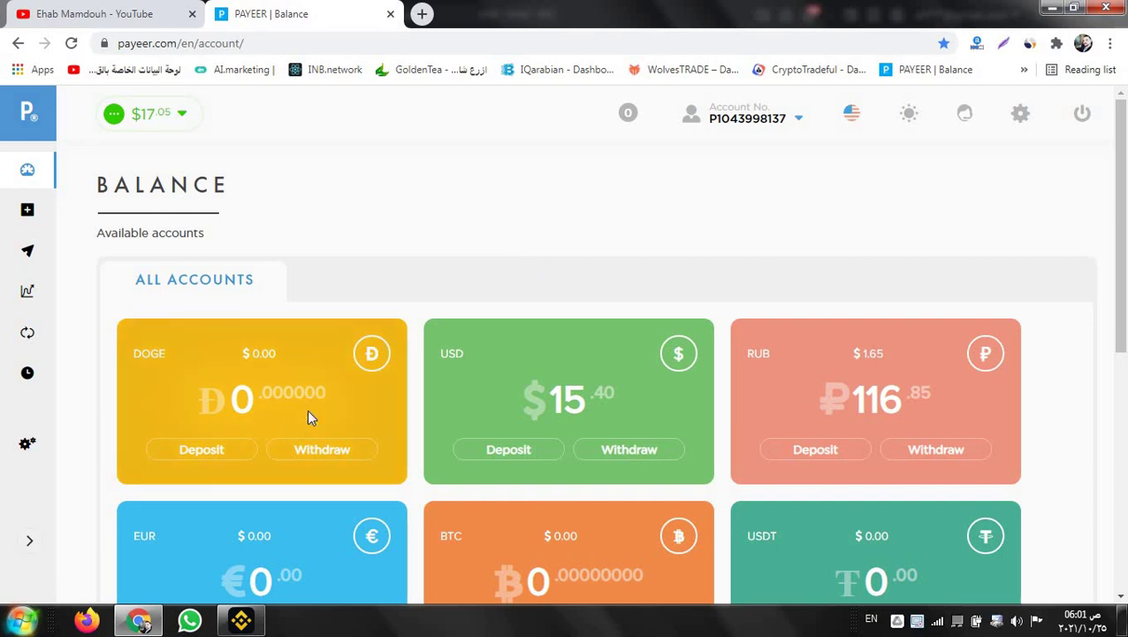
pyautogui.click(239, 623)
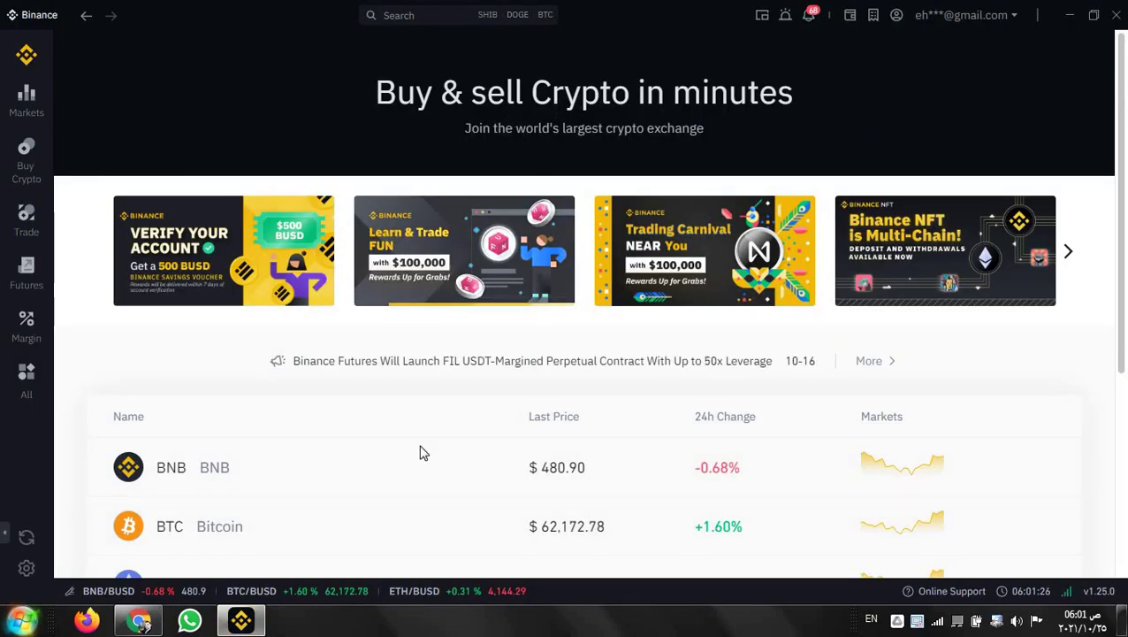
pyautogui.click(140, 622)
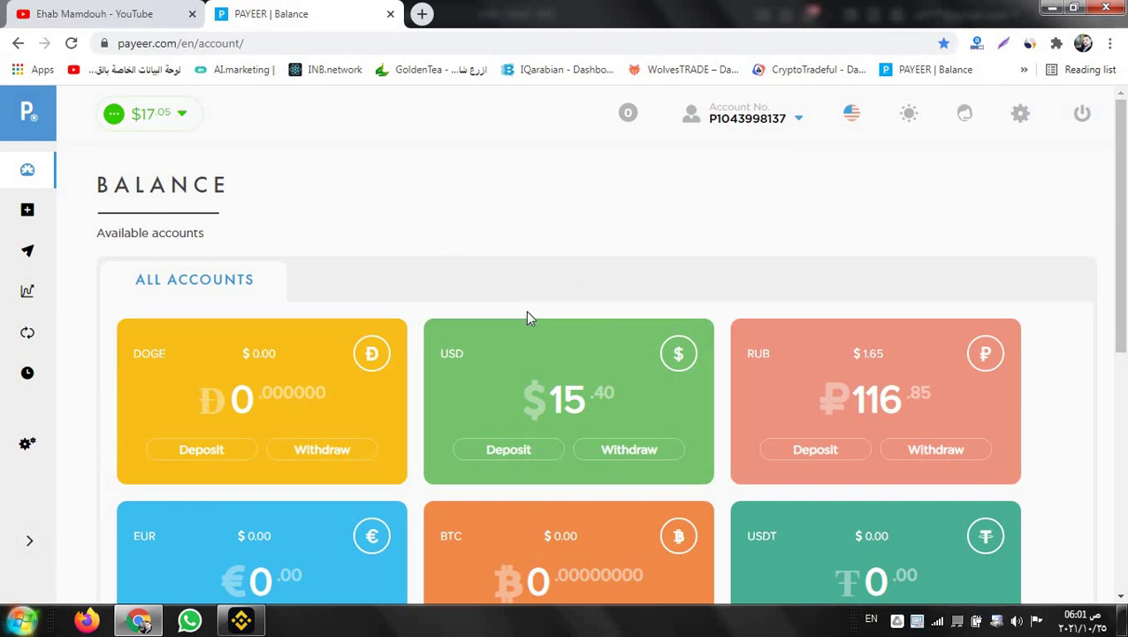
pyautogui.scroll(-1, 525, 264)
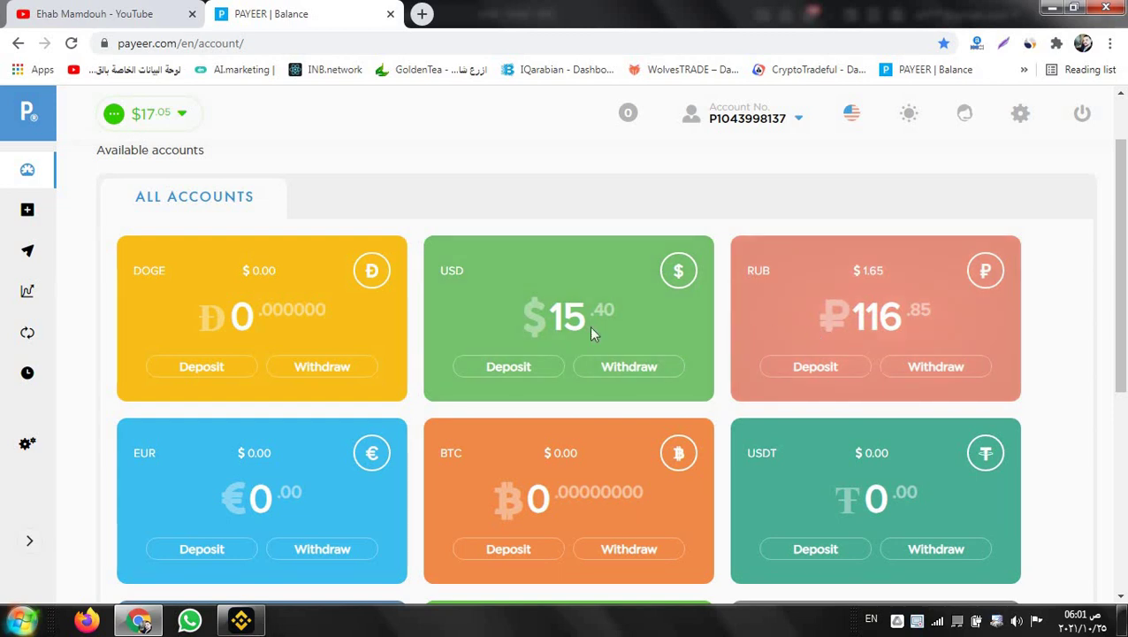
# Step: Open the Payeer trading page, filter the markets by RUB and select the USD/RUB pair
pyautogui.click(29, 350)
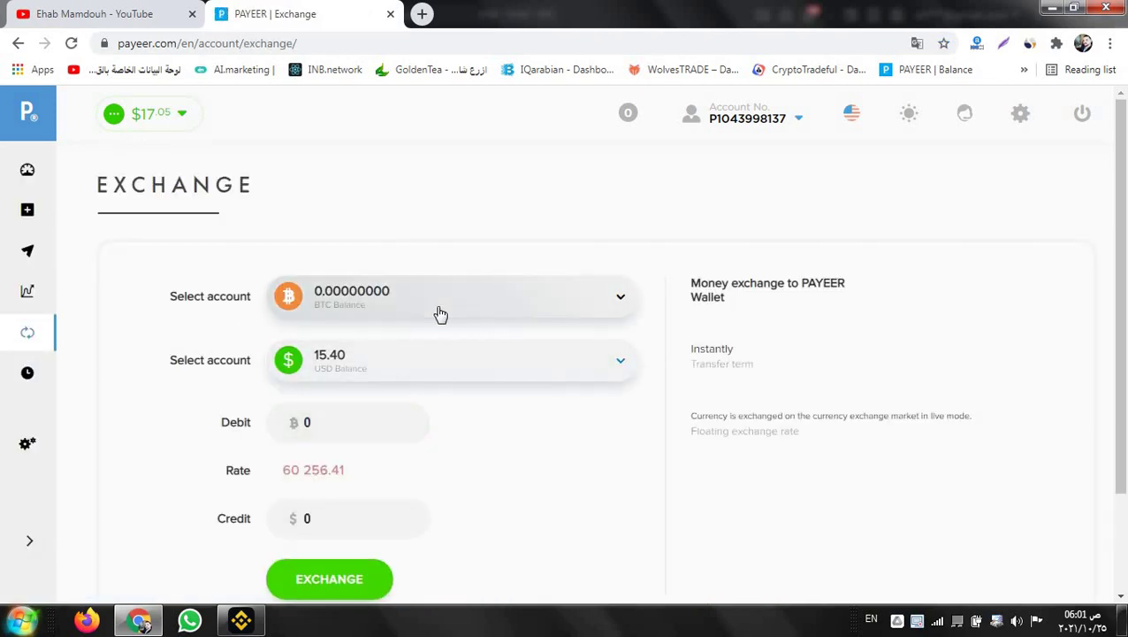
pyautogui.click(38, 304)
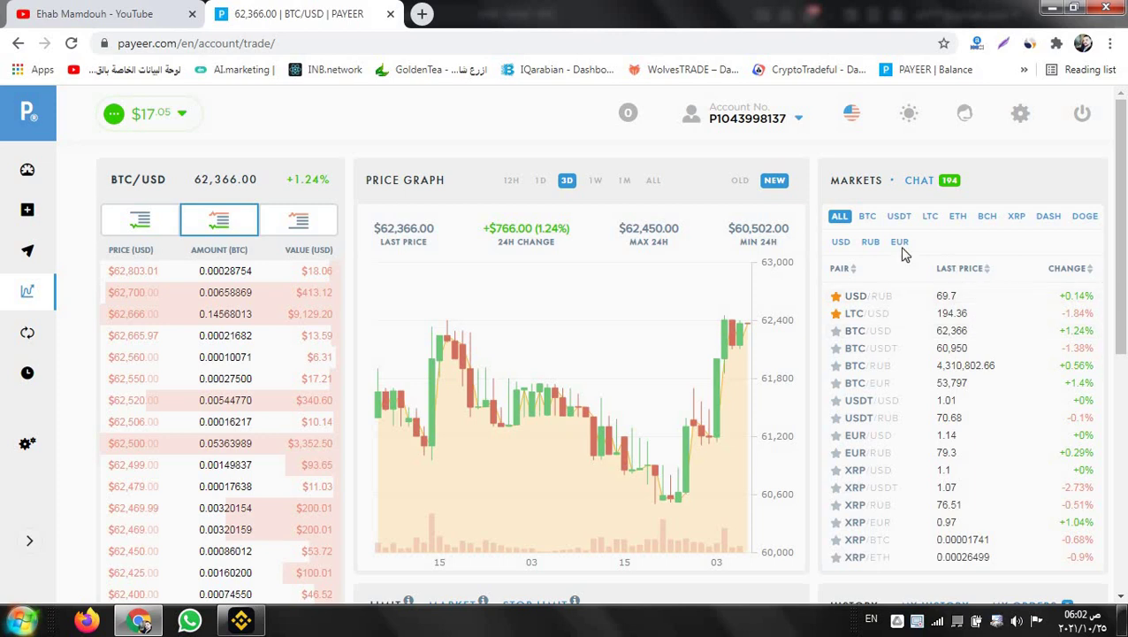
pyautogui.scroll(-2, 1120, 321)
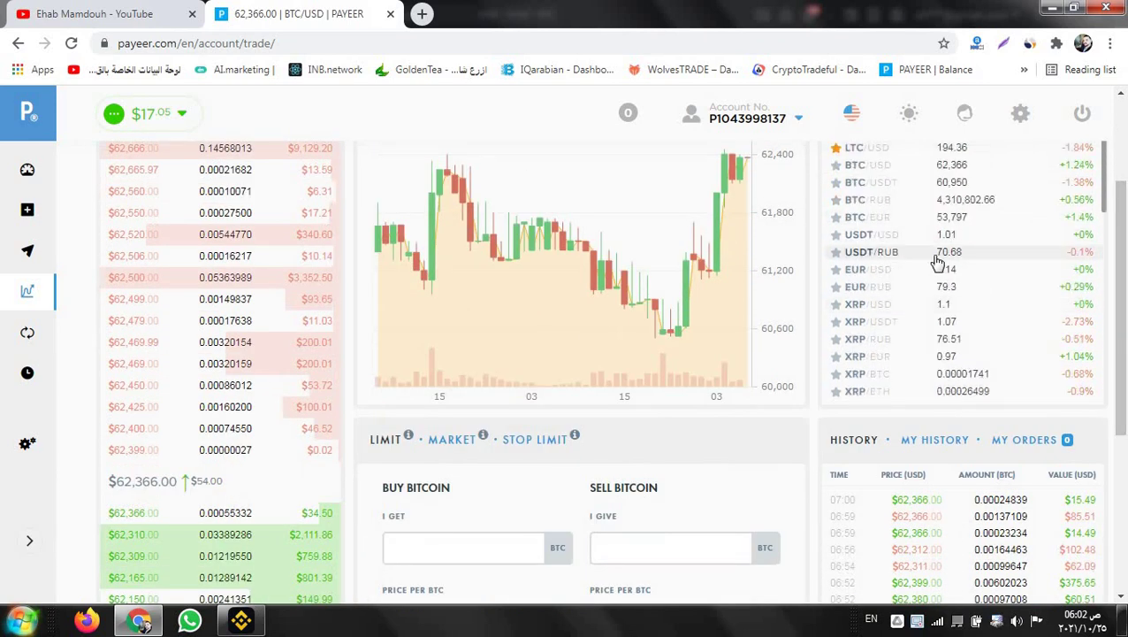
pyautogui.scroll(2, 1125, 241)
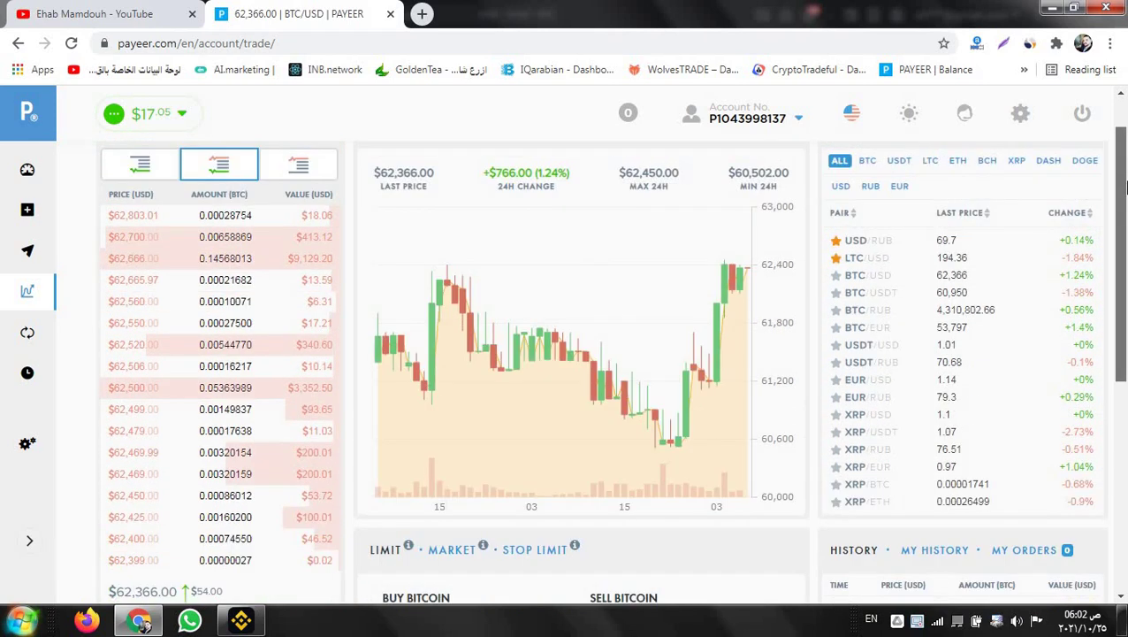
pyautogui.click(870, 226)
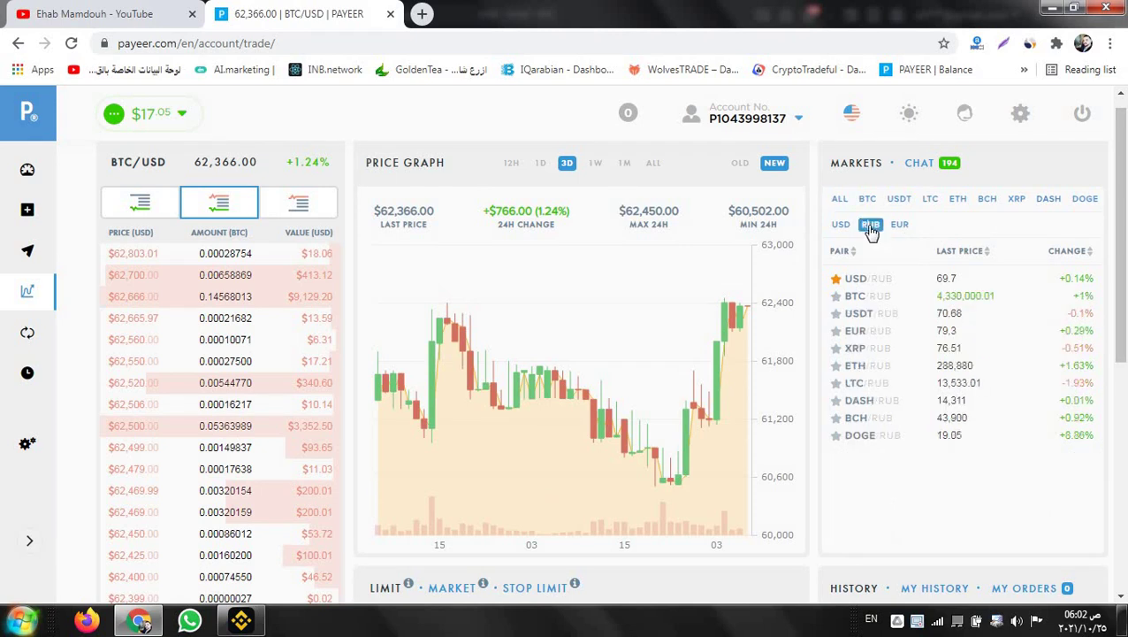
pyautogui.click(872, 282)
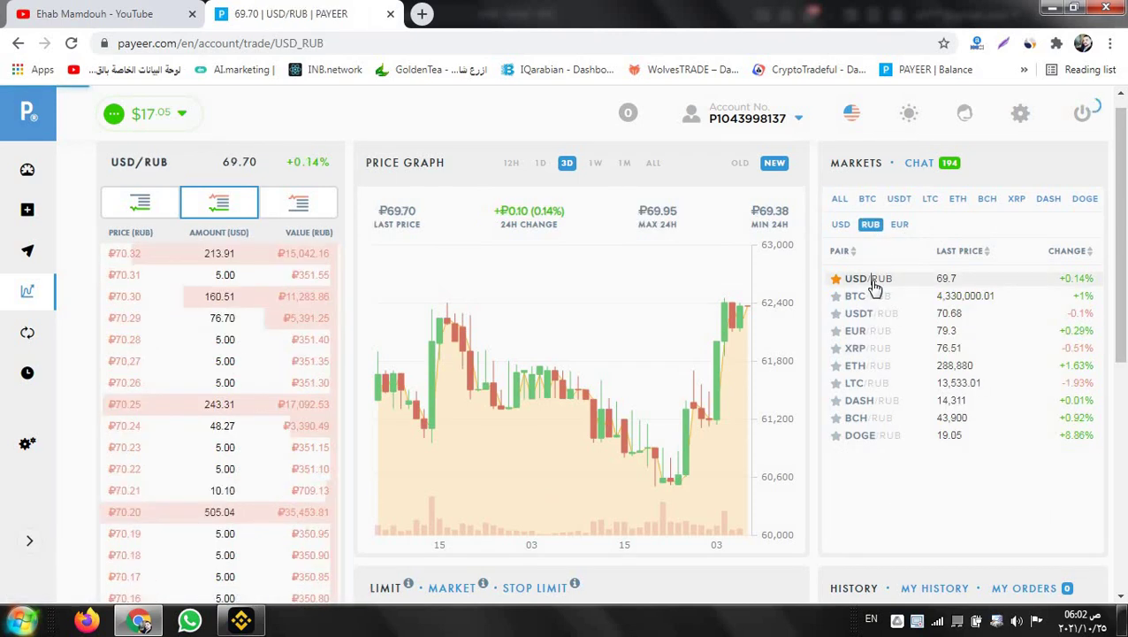
# Step: Fill the Sell Dollars limit order with 100% of the available USD balance
pyautogui.scroll(-5, 624, 398)
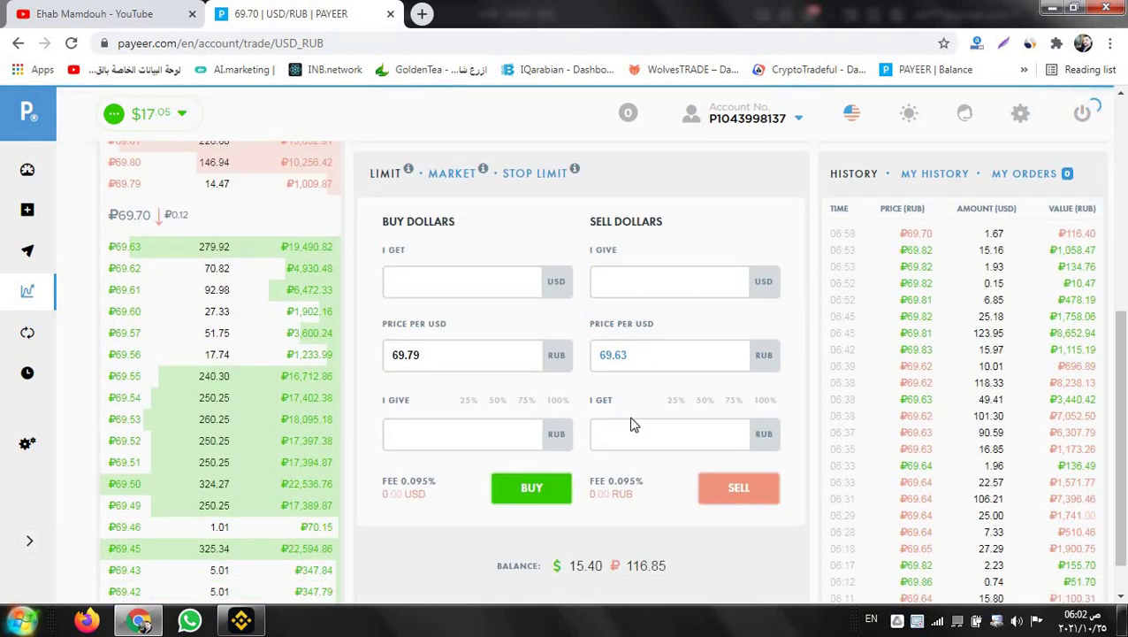
pyautogui.scroll(1, 630, 389)
pyautogui.scroll(1, 712, 478)
pyautogui.scroll(-2, 698, 458)
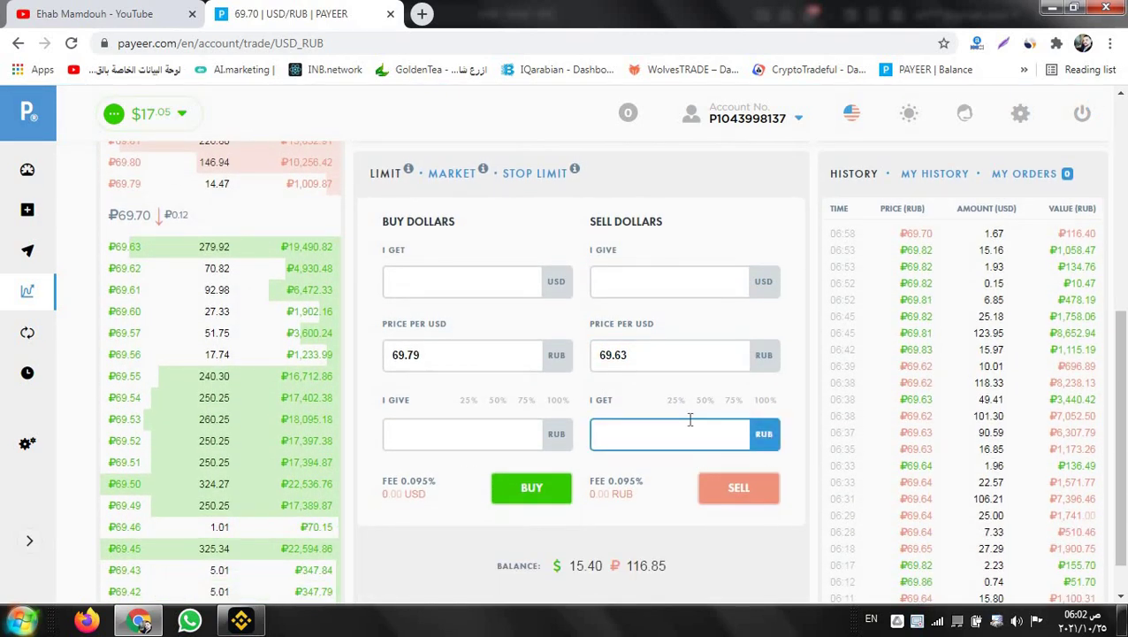
pyautogui.click(759, 405)
# Step: Examine the USD amount, price per USD and RUB total of the sell order
pyautogui.click(670, 282)
pyautogui.click(715, 356)
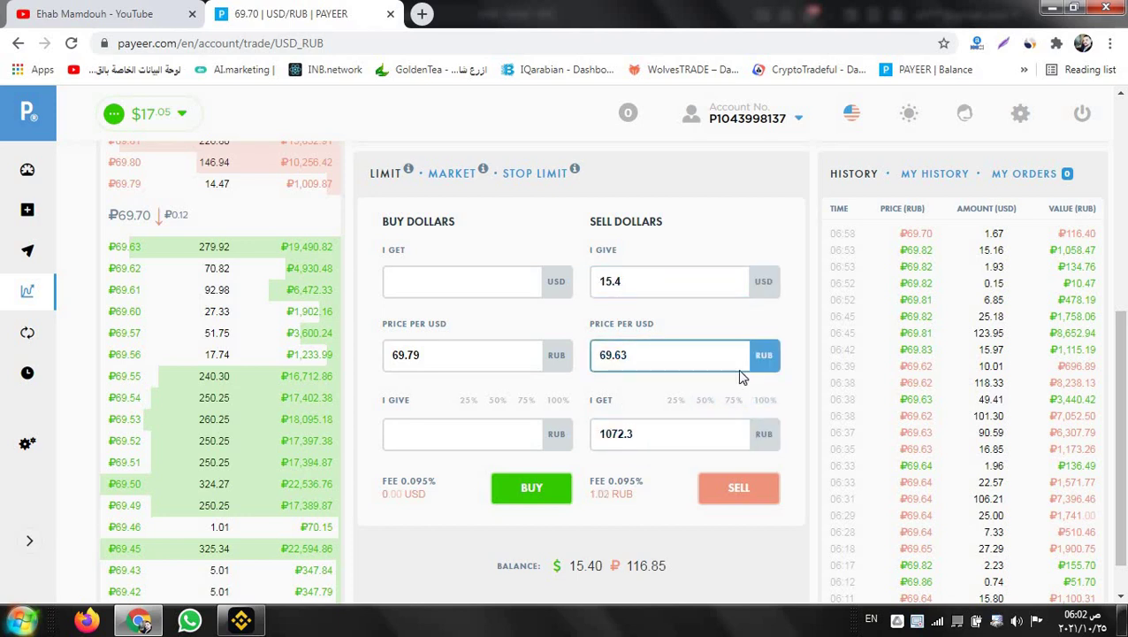
pyautogui.click(654, 426)
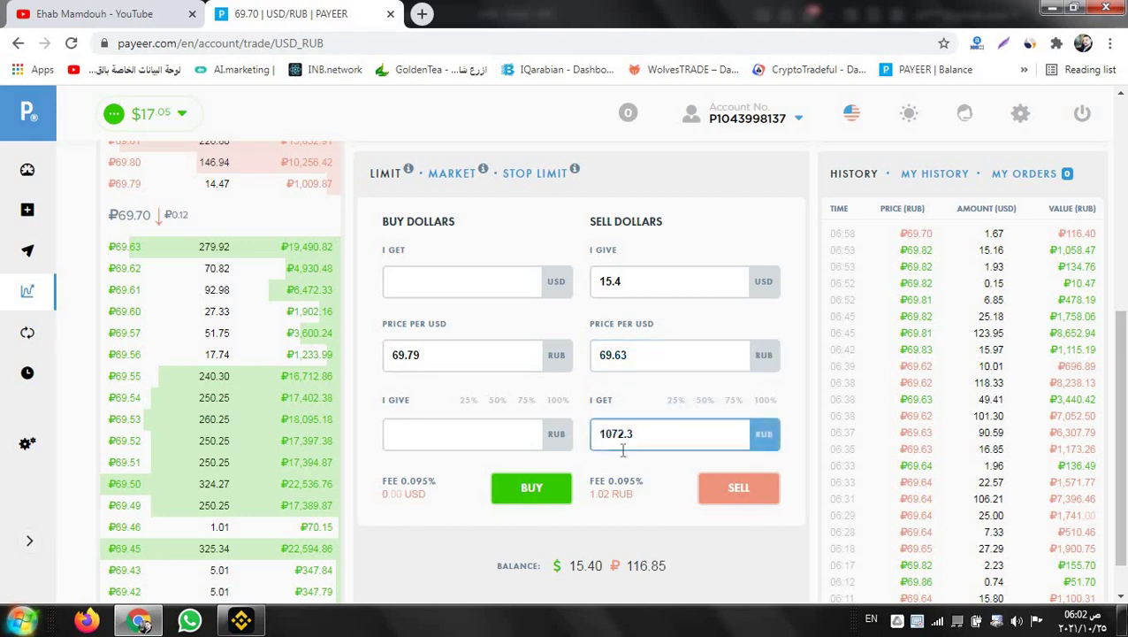
pyautogui.click(652, 282)
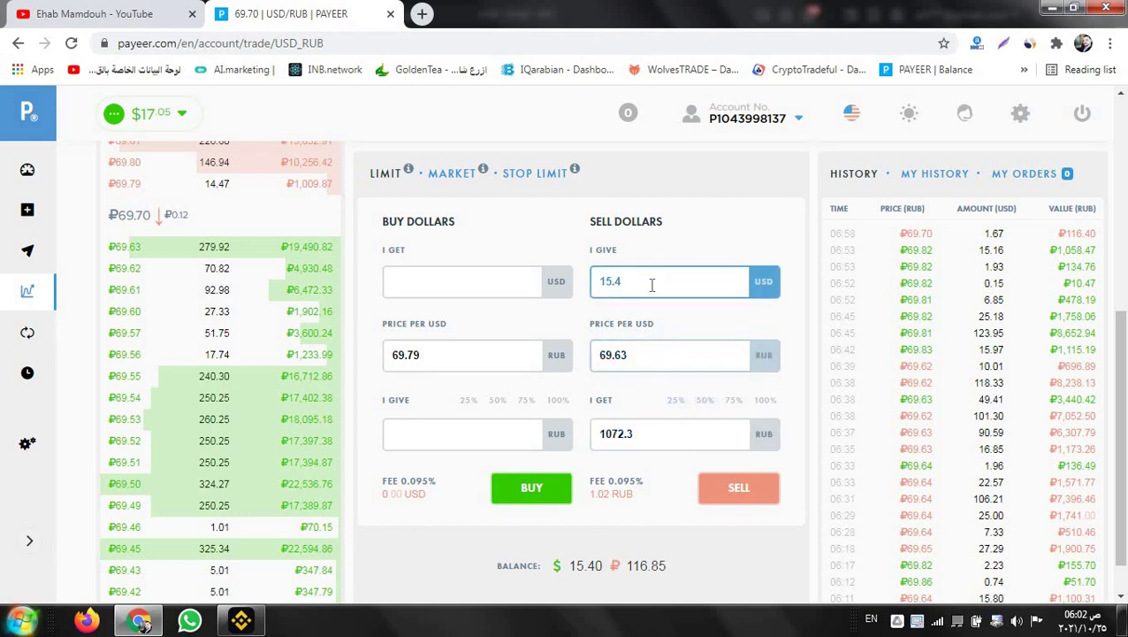
pyautogui.click(690, 349)
pyautogui.click(703, 283)
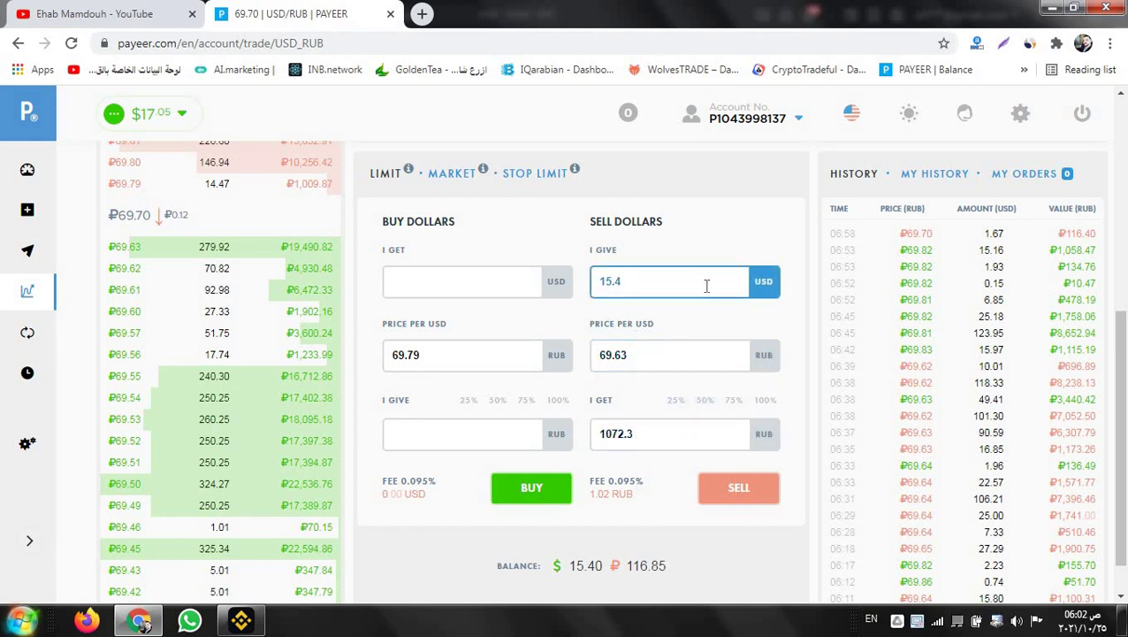
pyautogui.click(689, 358)
pyautogui.click(632, 426)
pyautogui.click(650, 349)
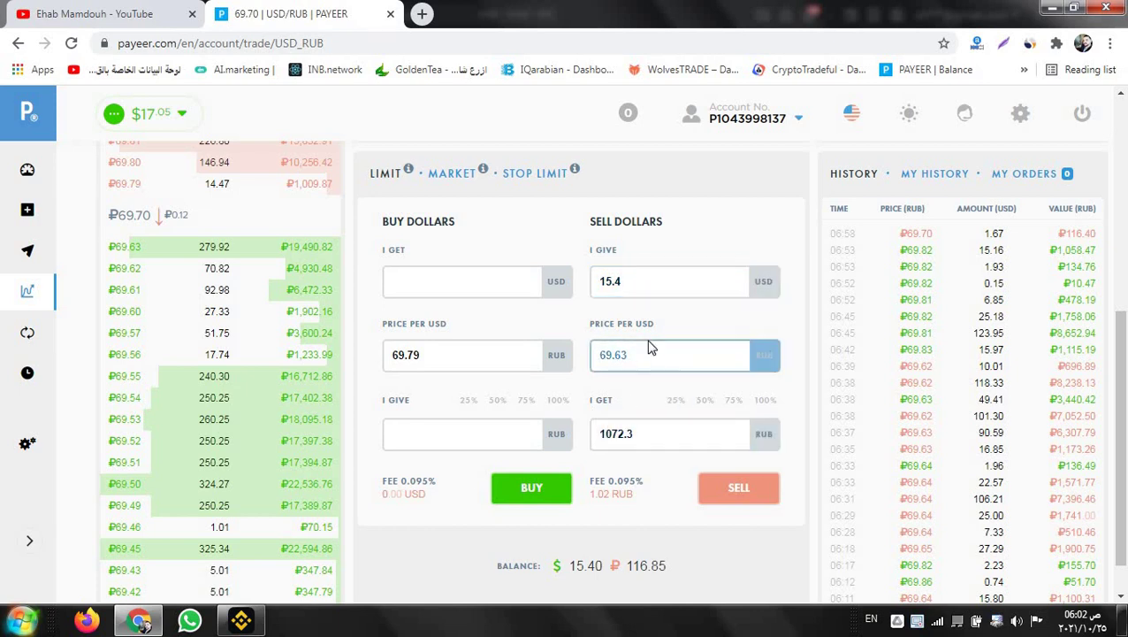
pyautogui.click(685, 429)
pyautogui.click(668, 361)
pyautogui.click(660, 434)
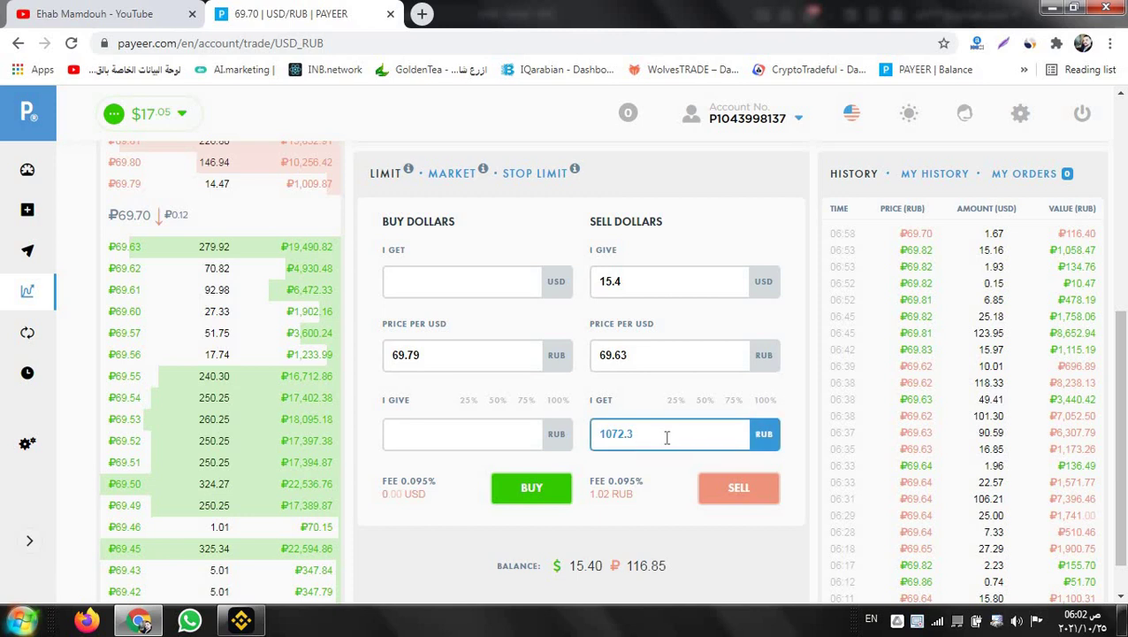
# Step: Submit the limit order selling 15.4 USD at 69.63 RUB per dollar and check the Payeer account balances
pyautogui.click(737, 491)
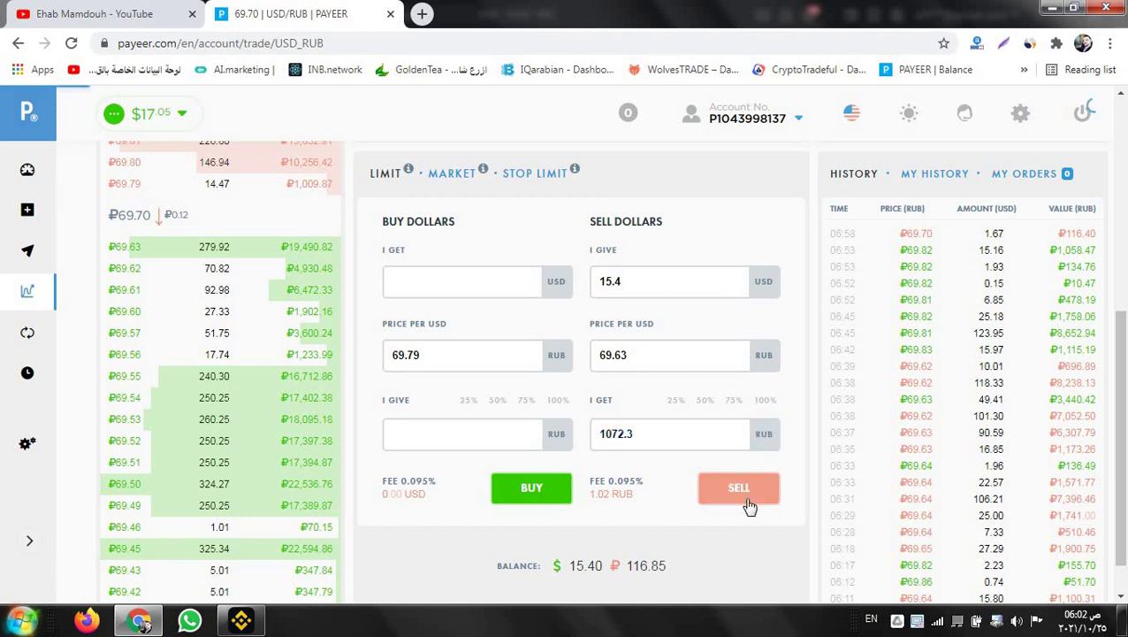
pyautogui.click(31, 170)
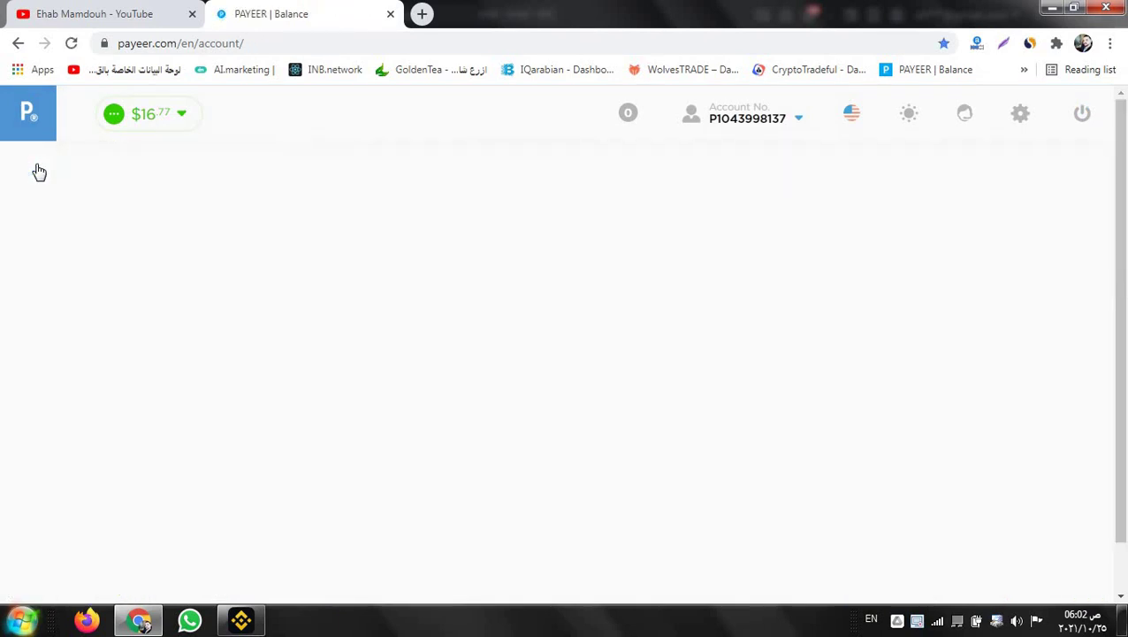
pyautogui.scroll(-1, 742, 389)
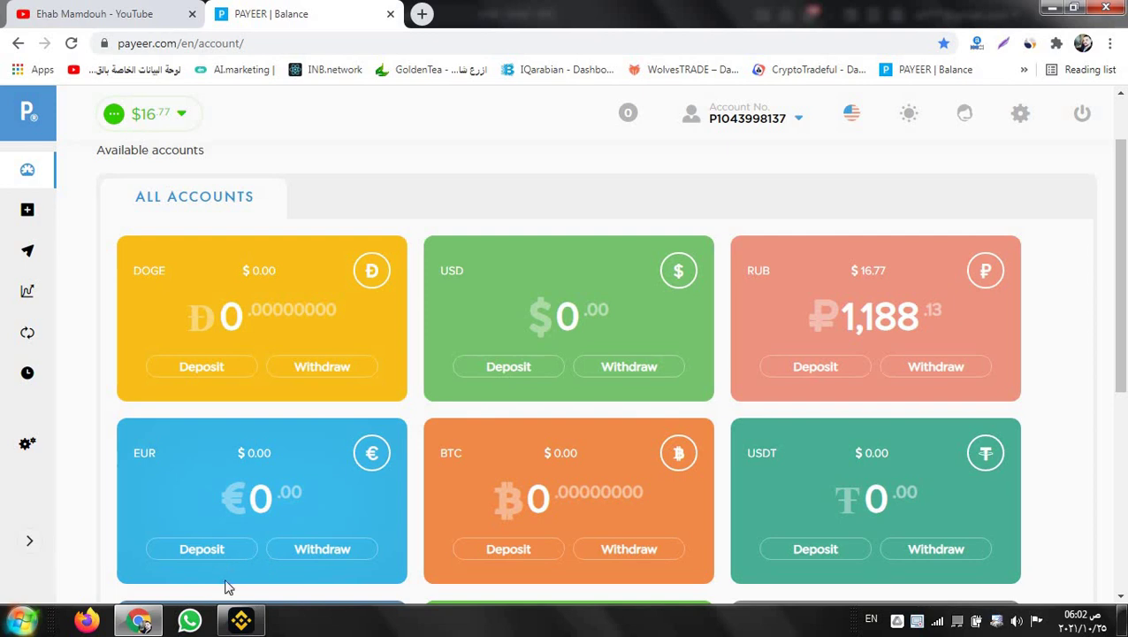
# Step: Switch to the Binance app and open the Fiat and Spot wallet
pyautogui.click(247, 622)
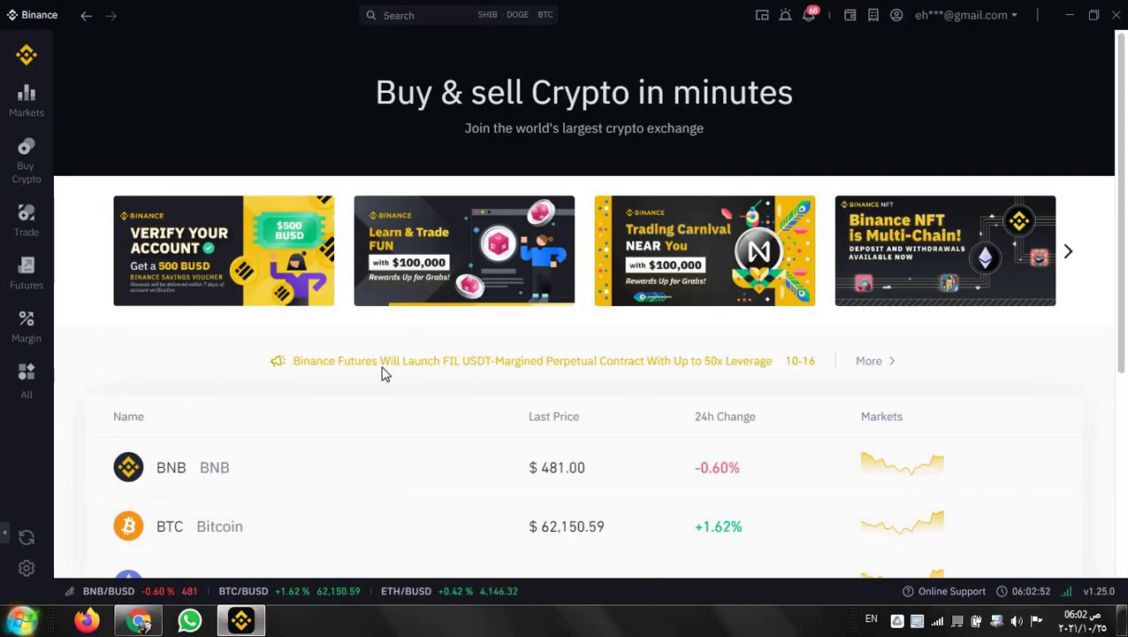
pyautogui.scroll(-1, 266, 230)
pyautogui.scroll(1, 176, 282)
pyautogui.click(27, 374)
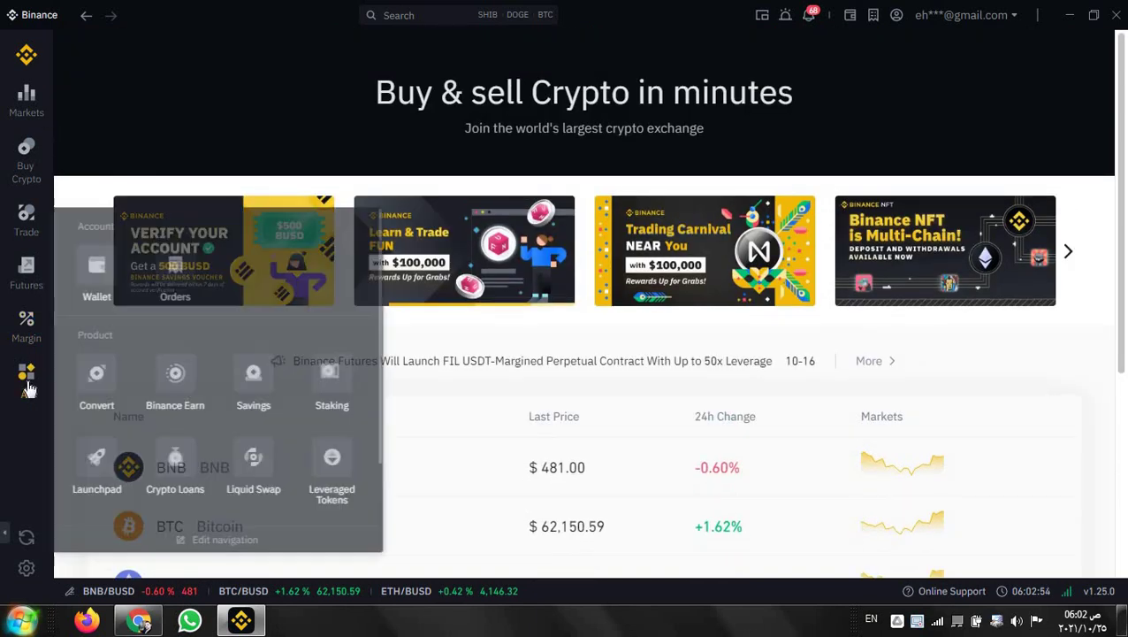
pyautogui.click(103, 298)
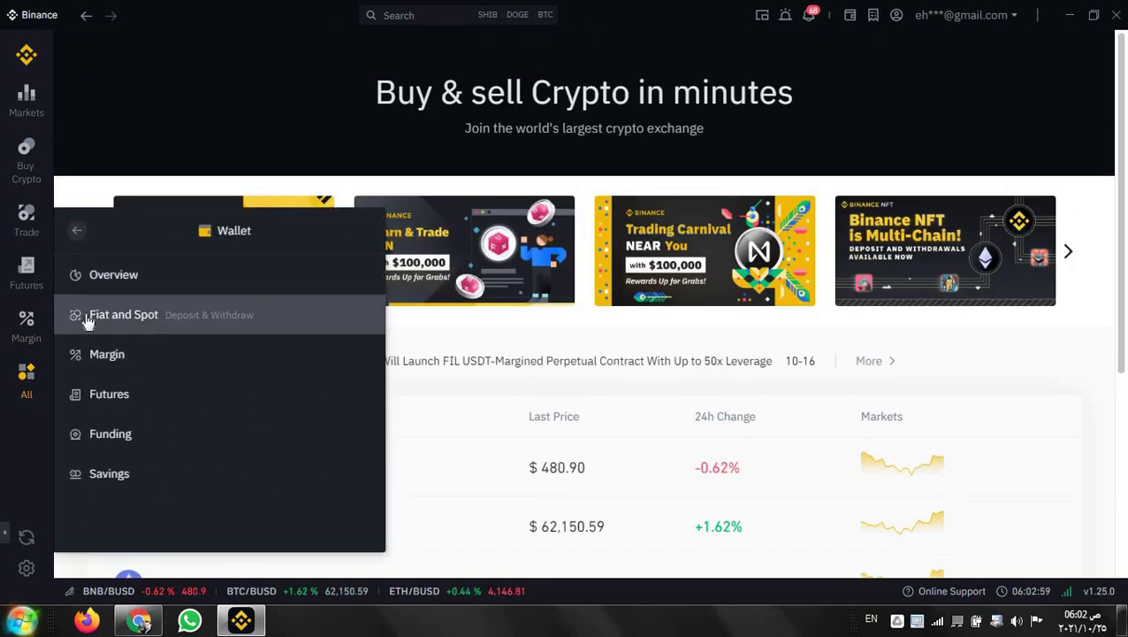
pyautogui.click(150, 322)
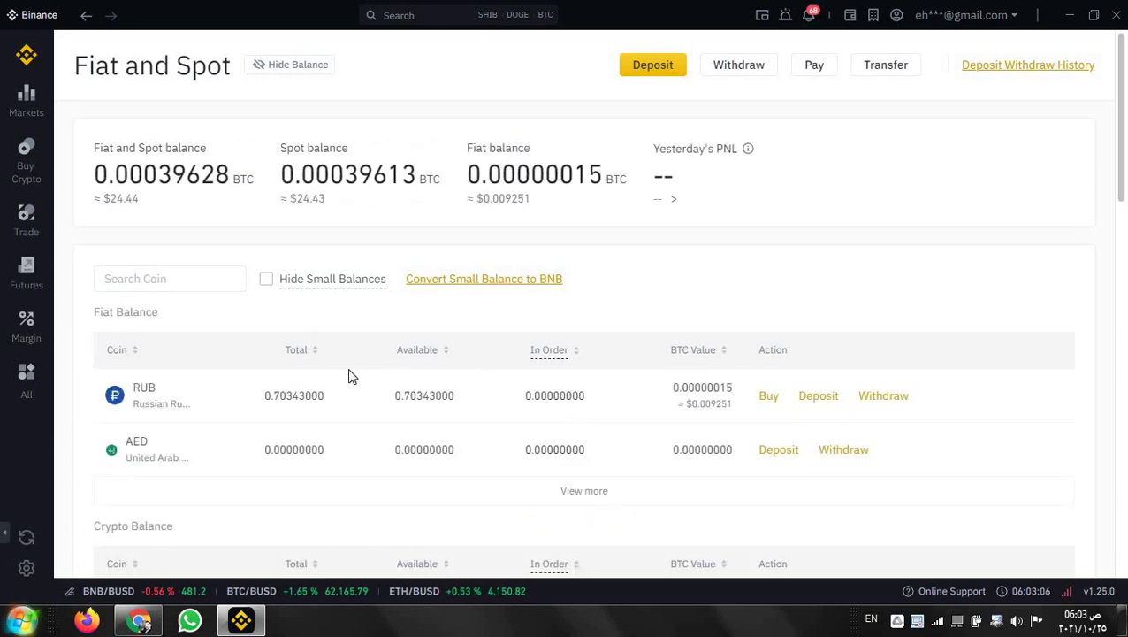
# Step: Open the deposit page for Russian Ruble (RUB) from the fiat balance list
pyautogui.scroll(-1, 163, 398)
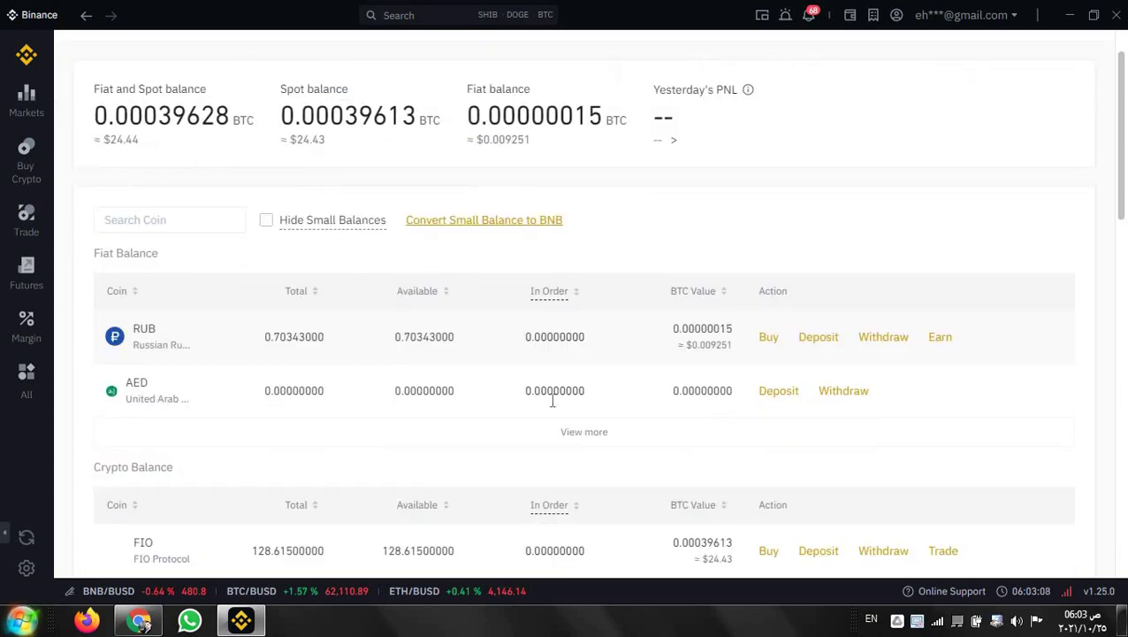
pyautogui.scroll(-1, 334, 304)
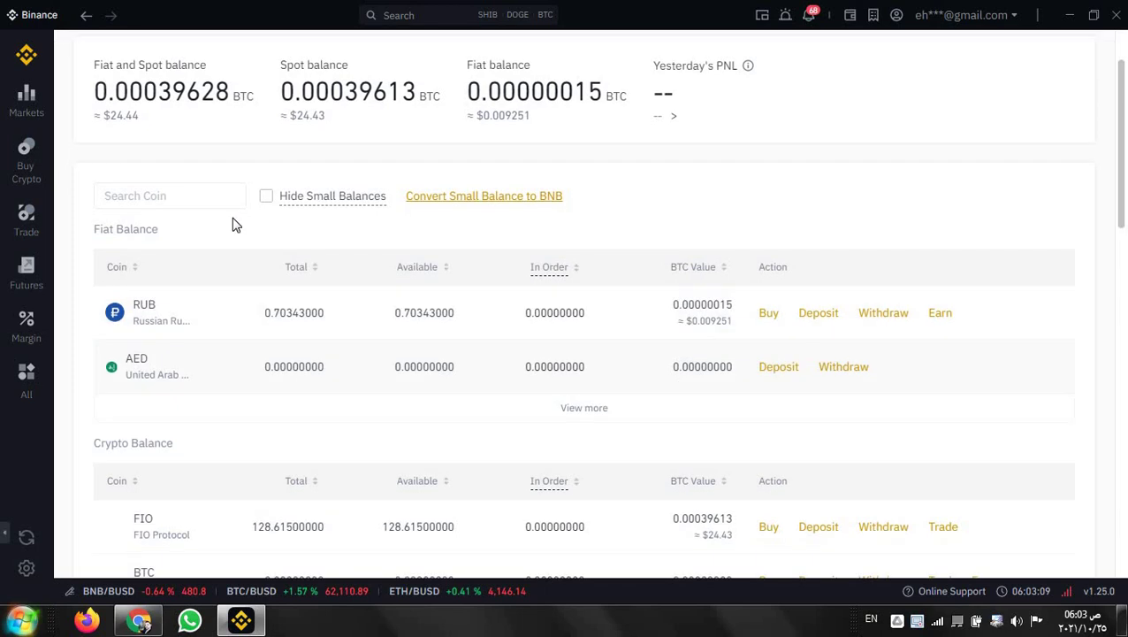
pyautogui.click(147, 196)
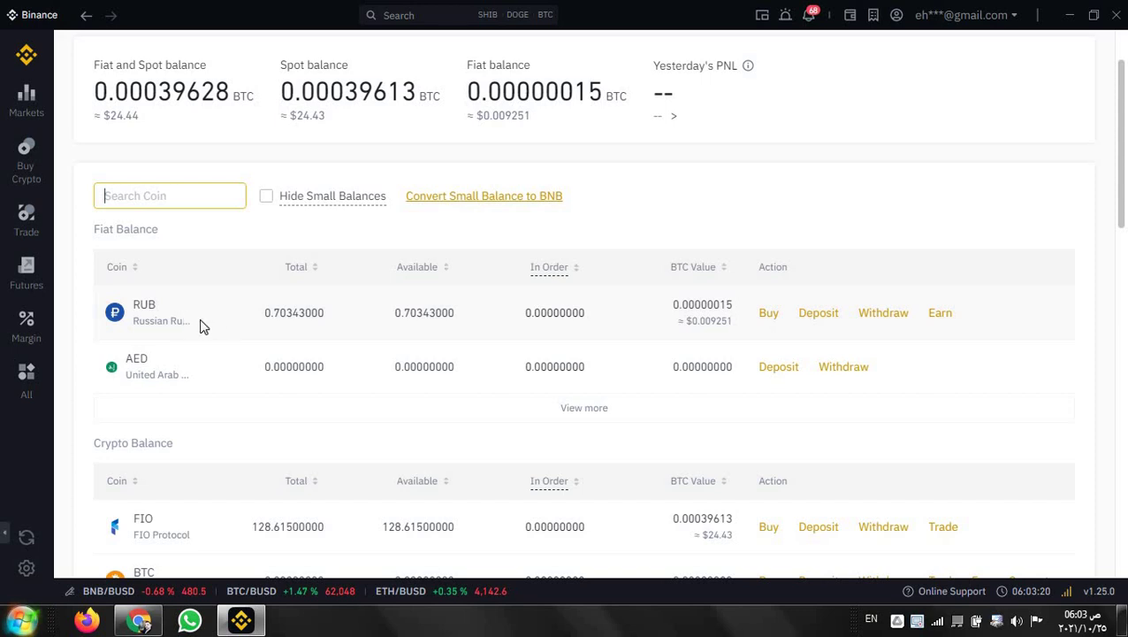
pyautogui.click(818, 314)
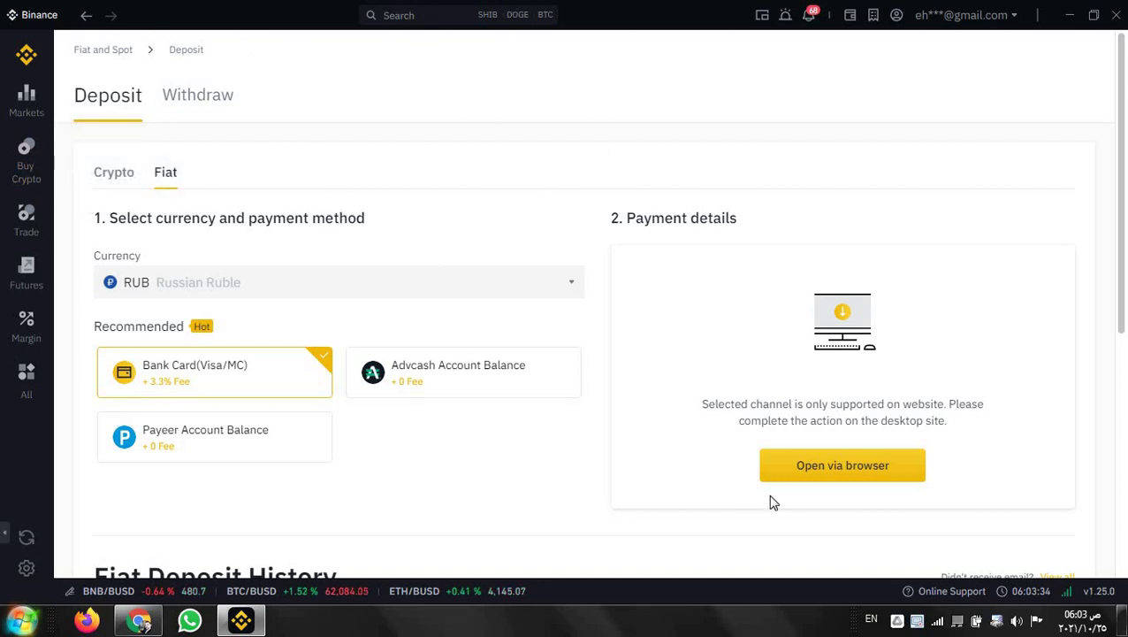
# Step: Open the RUB fiat deposit through the browser and review its available payment methods
pyautogui.click(812, 469)
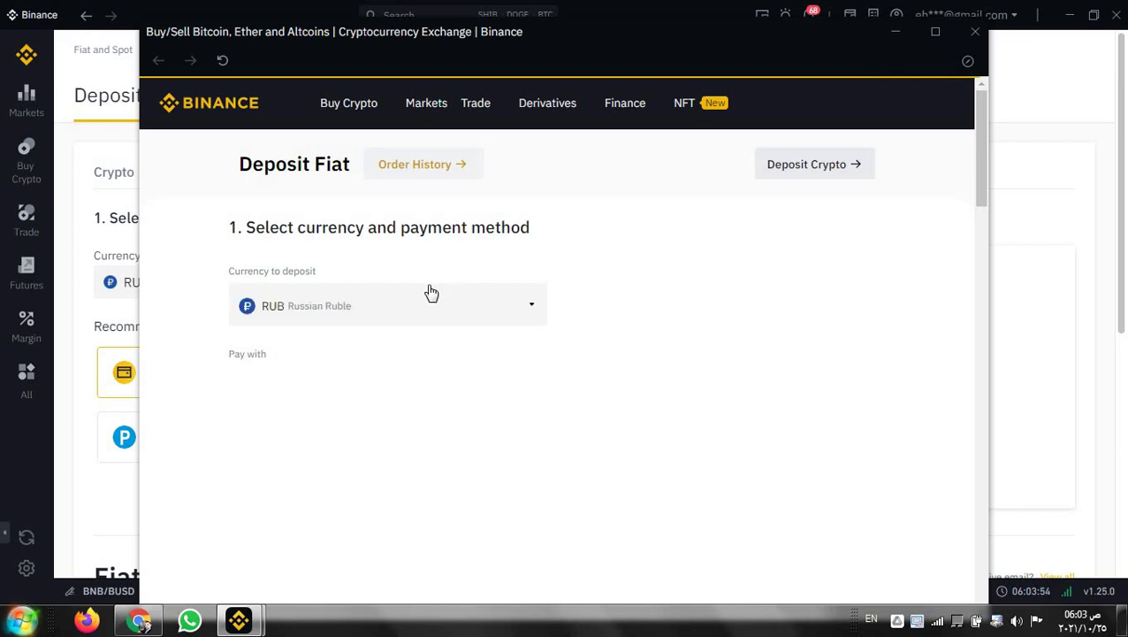
pyautogui.scroll(-1, 431, 292)
pyautogui.scroll(-1, 432, 292)
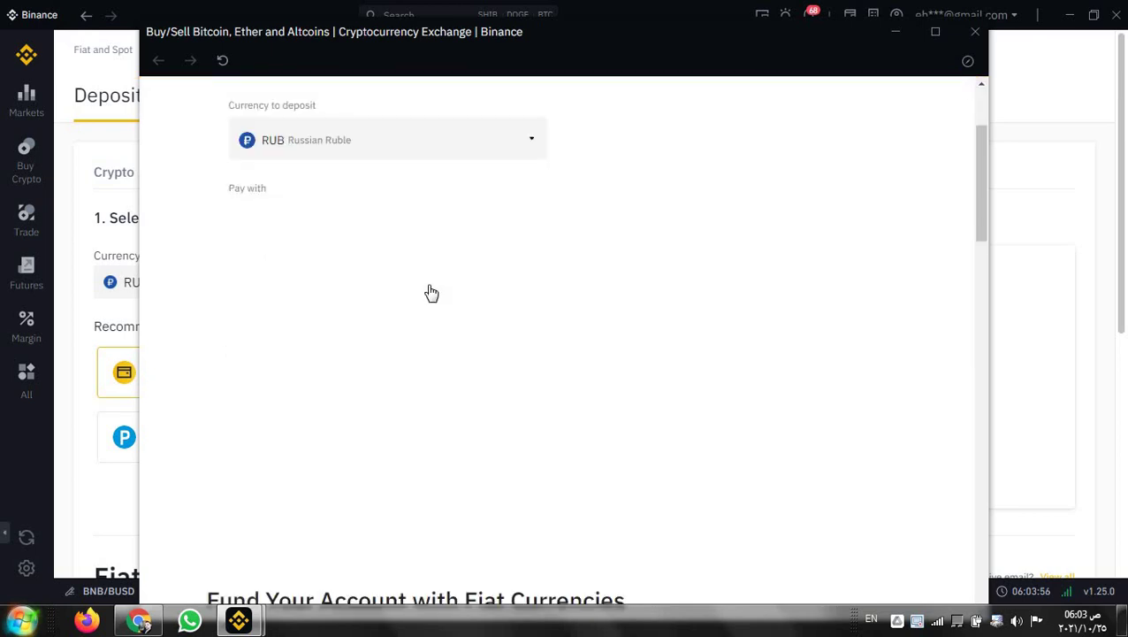
pyautogui.scroll(2, 432, 293)
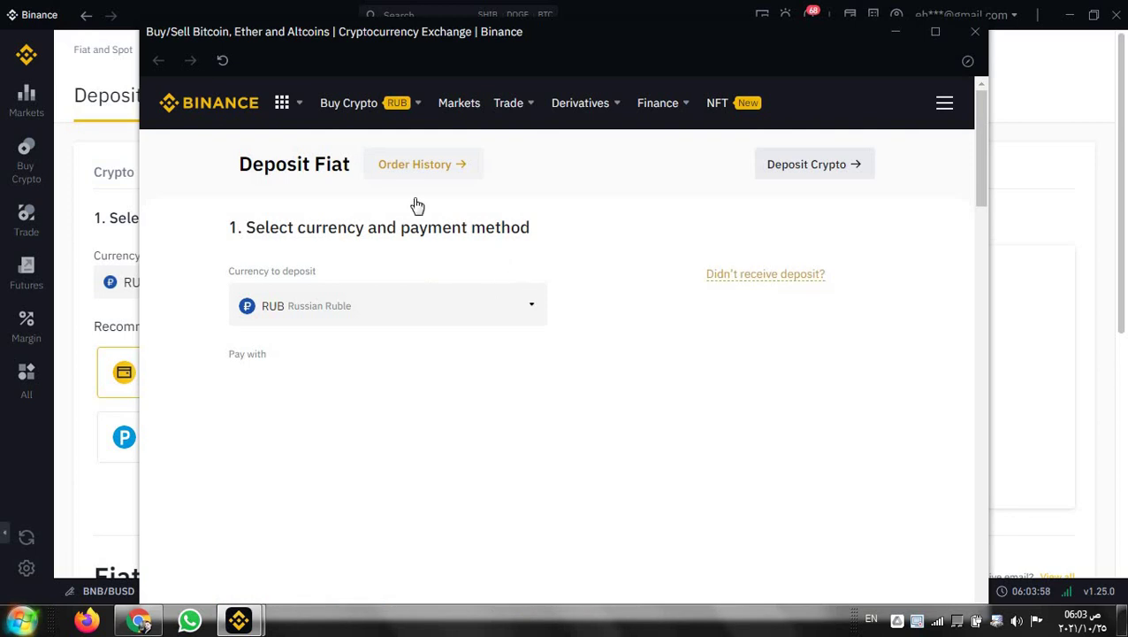
pyautogui.scroll(-2, 391, 346)
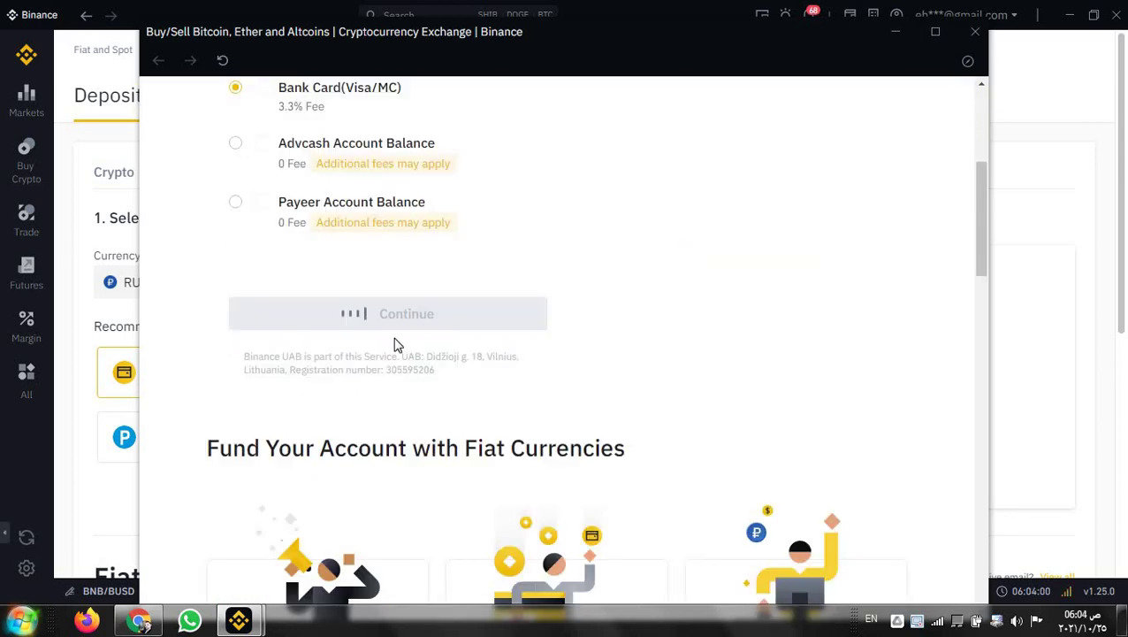
pyautogui.scroll(-1, 395, 345)
pyautogui.scroll(5, 395, 344)
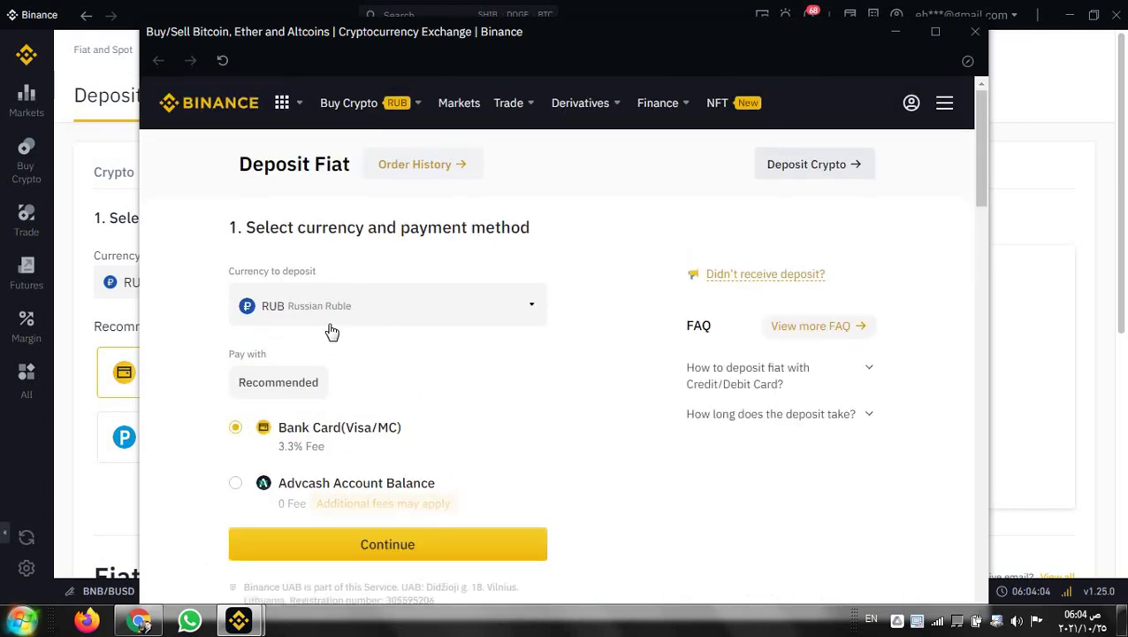
pyautogui.scroll(-1, 331, 426)
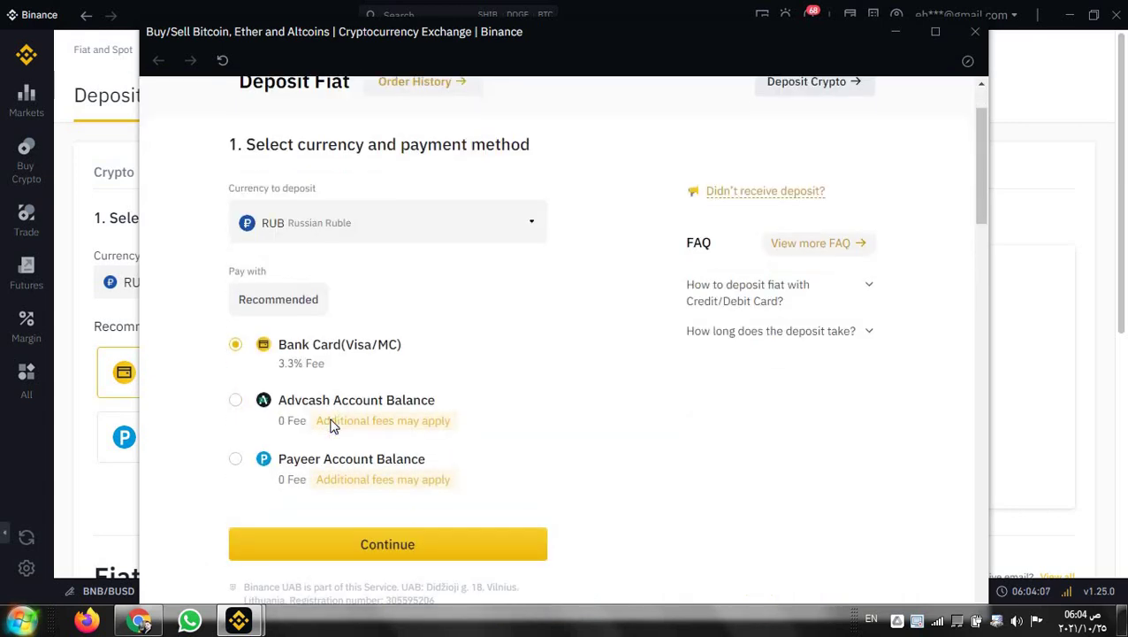
# Step: Choose Payeer Account Balance as the RUB deposit payment method and continue to the deposit amount
pyautogui.click(235, 460)
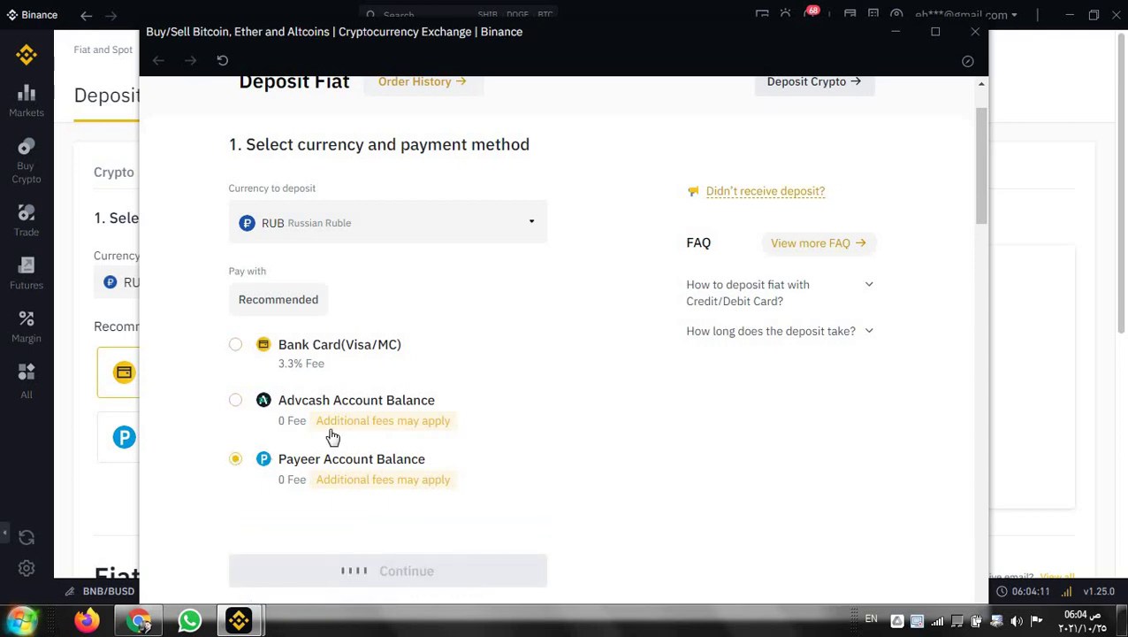
pyautogui.scroll(-1, 446, 433)
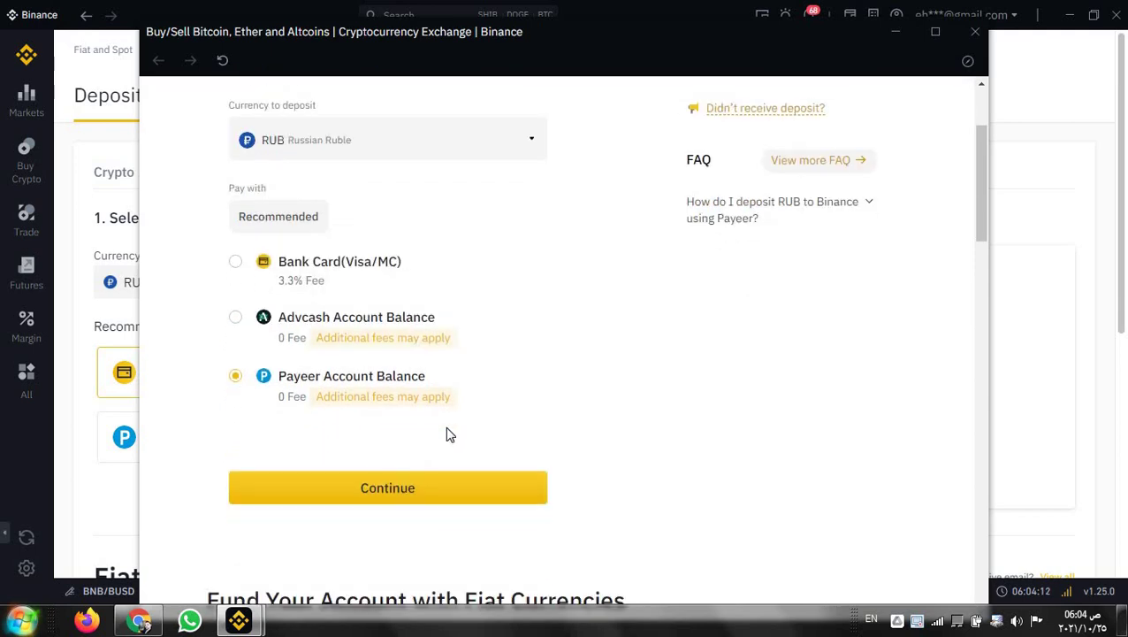
pyautogui.click(397, 501)
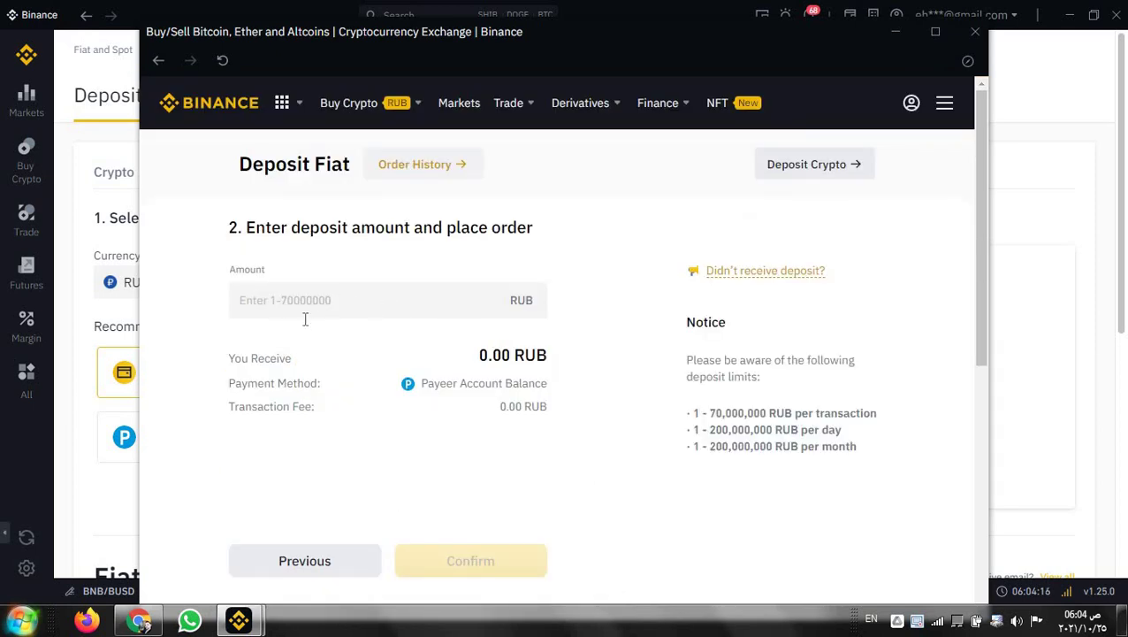
# Step: Check the RUB balance on Payeer in Chrome, then return to the Binance deposit window and place a deposit order for 1188 RUB
pyautogui.click(146, 621)
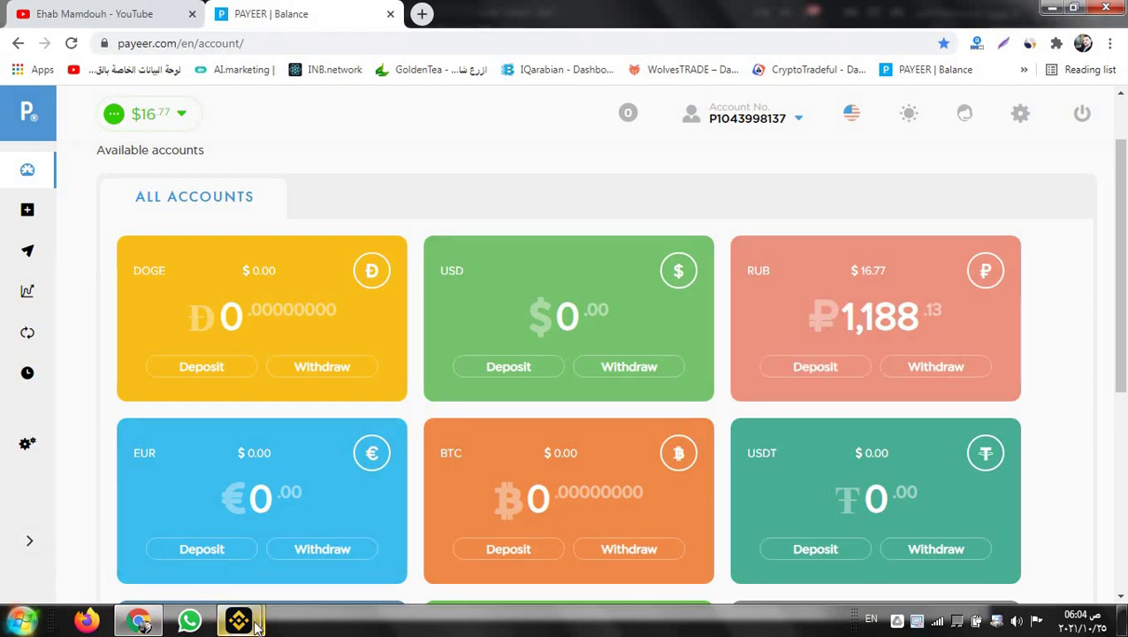
pyautogui.moveTo(252, 624)
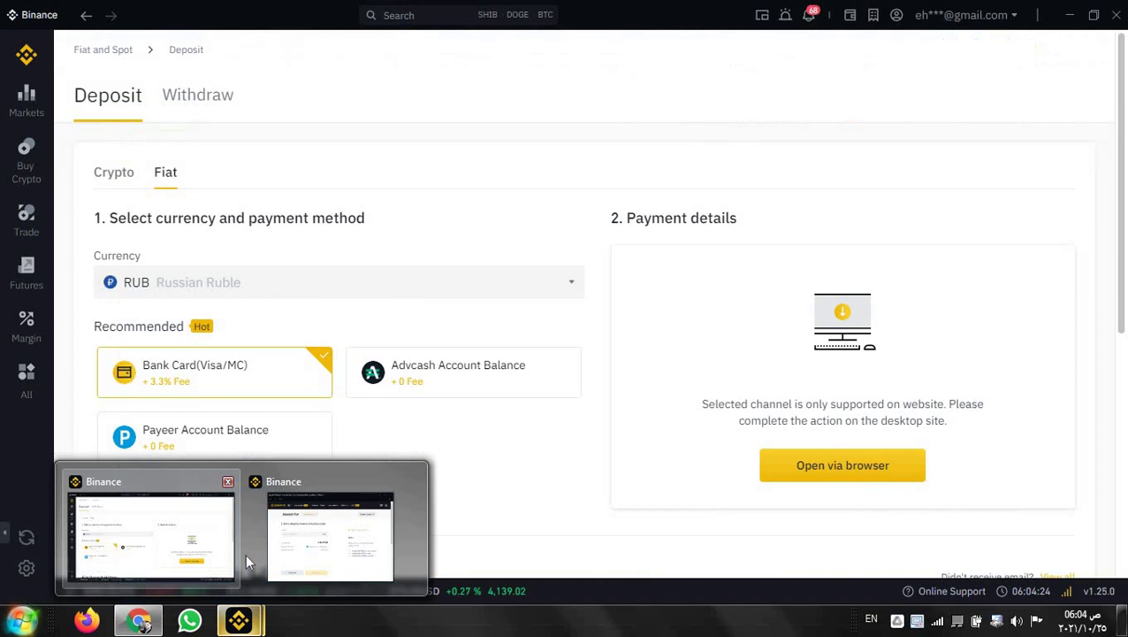
pyautogui.click(300, 553)
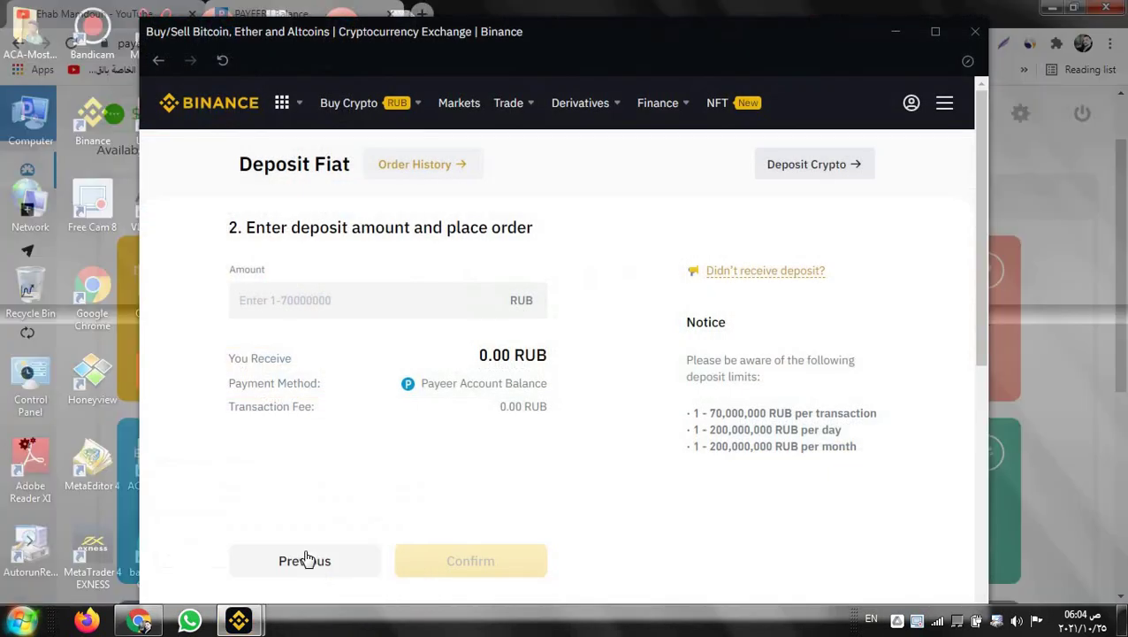
pyautogui.click(409, 289)
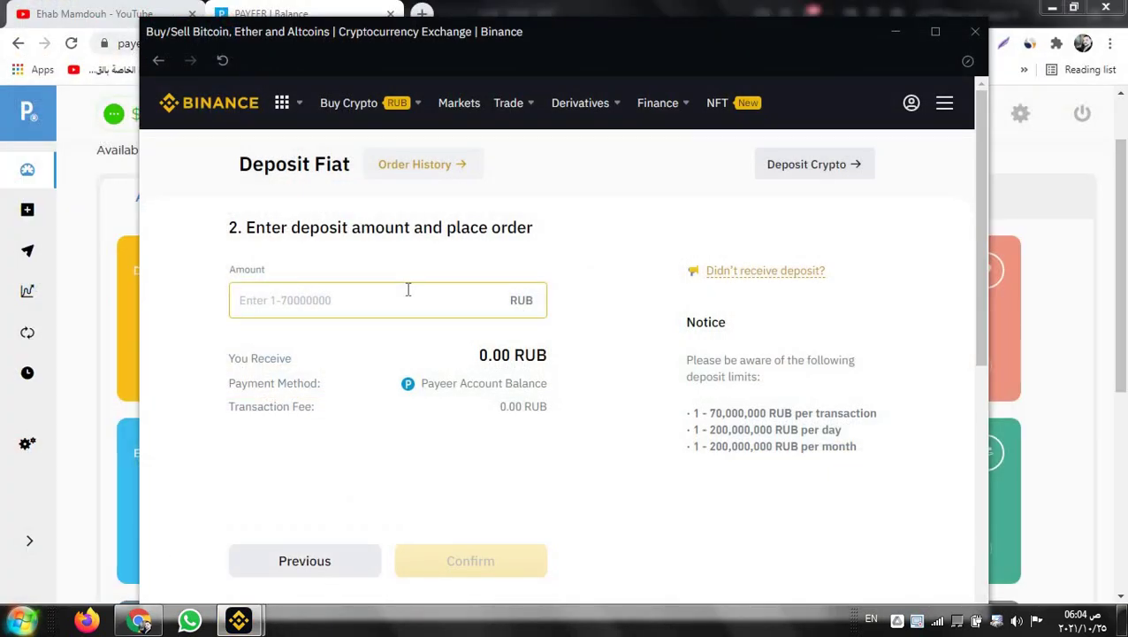
pyautogui.write('1188')
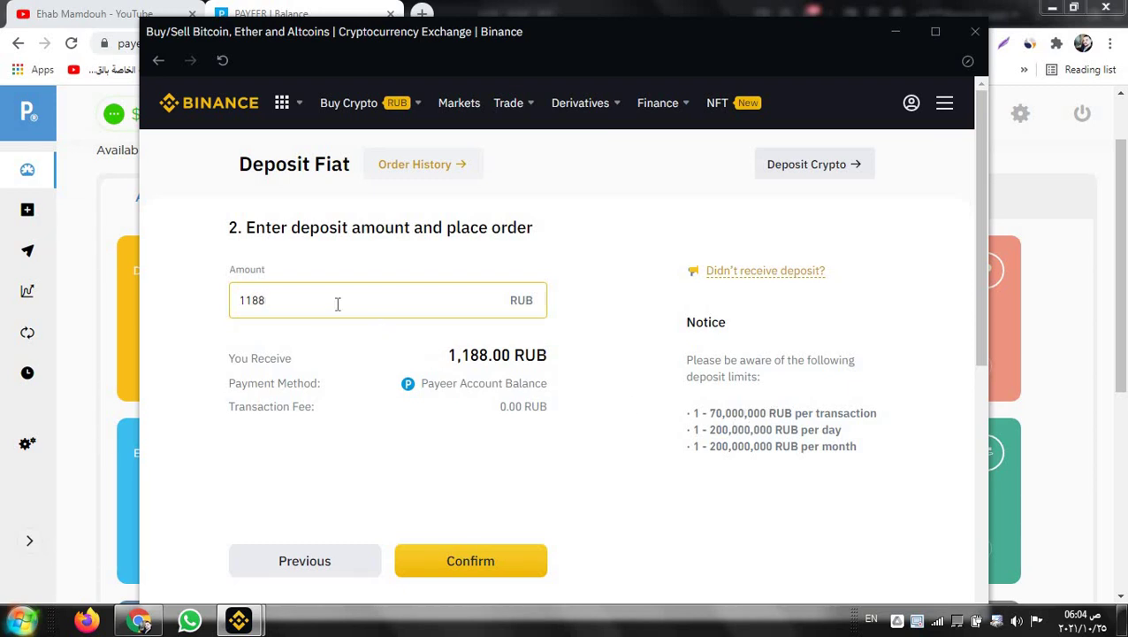
pyautogui.click(484, 566)
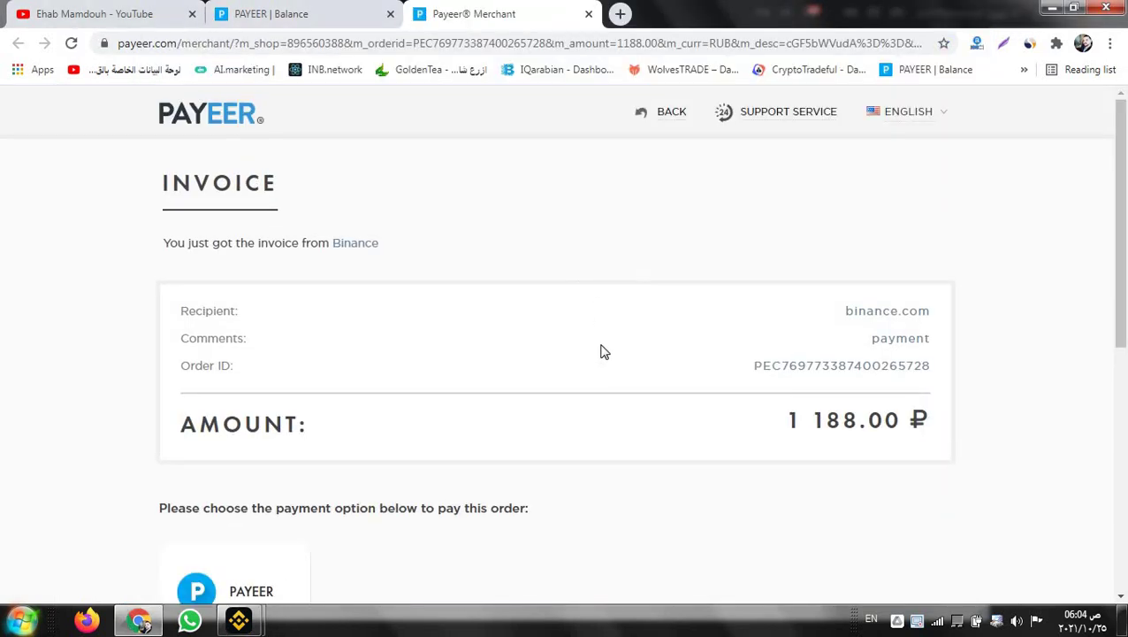
# Step: Pay the Binance invoice with Payeer, confirming the 1188.00 RUB payment from the RUB account
pyautogui.scroll(-2, 602, 354)
pyautogui.moveTo(299, 423)
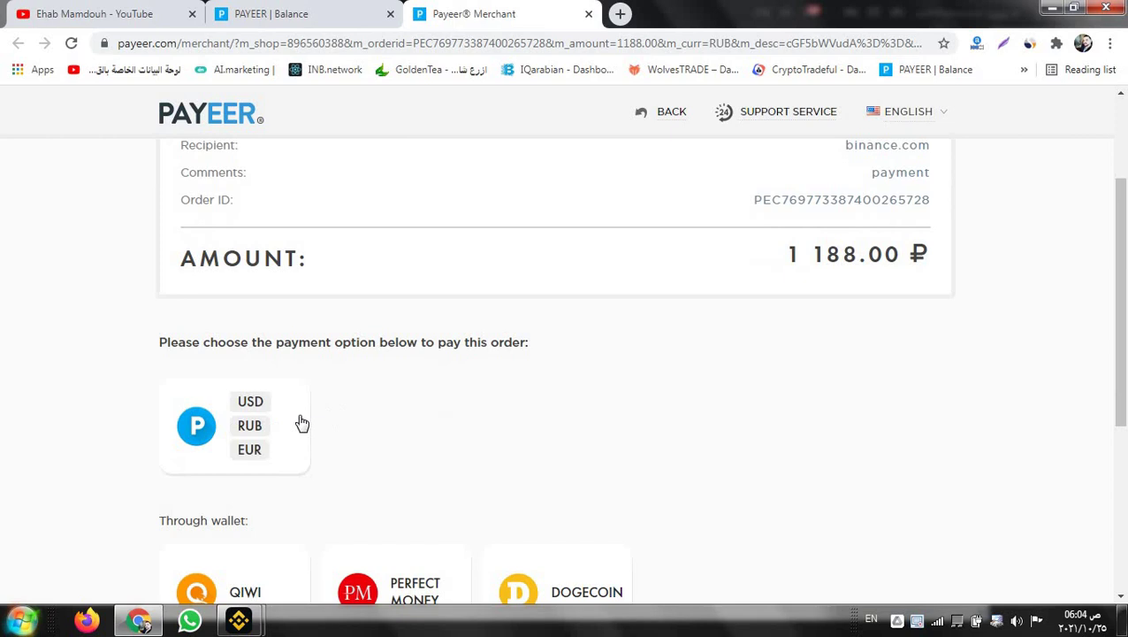
pyautogui.click(250, 426)
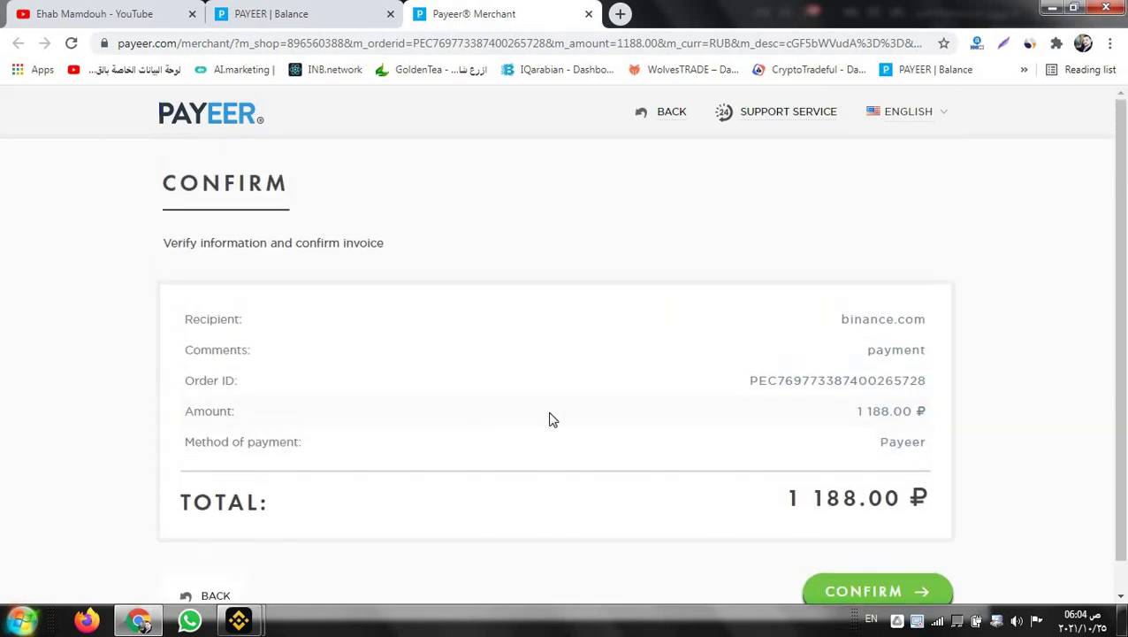
pyautogui.click(887, 557)
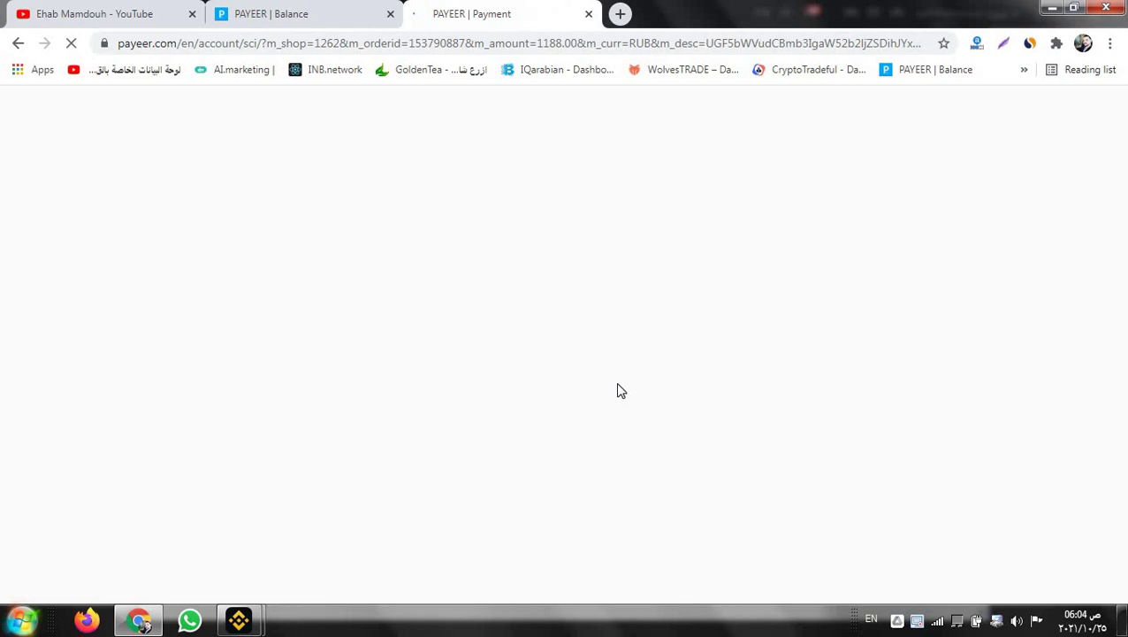
pyautogui.scroll(-2, 301, 497)
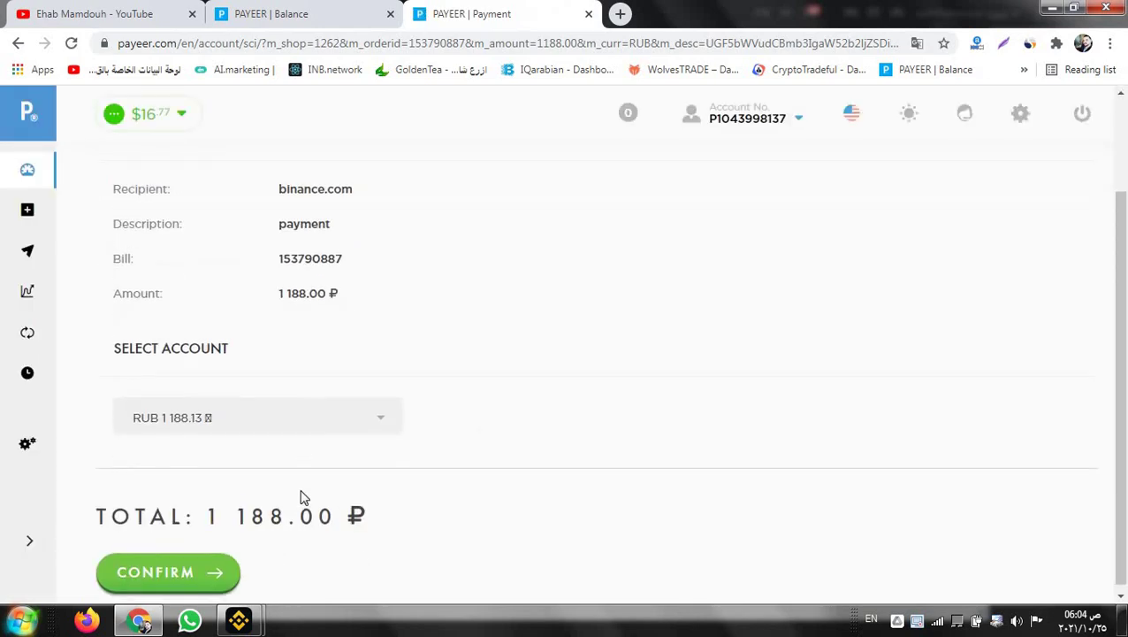
pyautogui.click(209, 564)
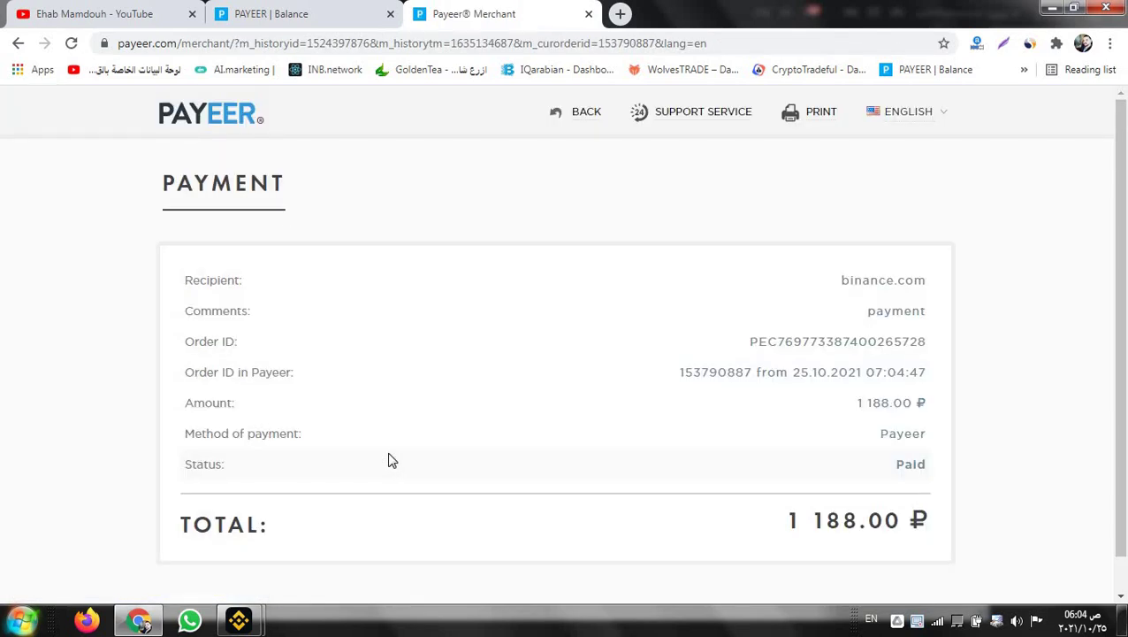
pyautogui.scroll(-1, 392, 460)
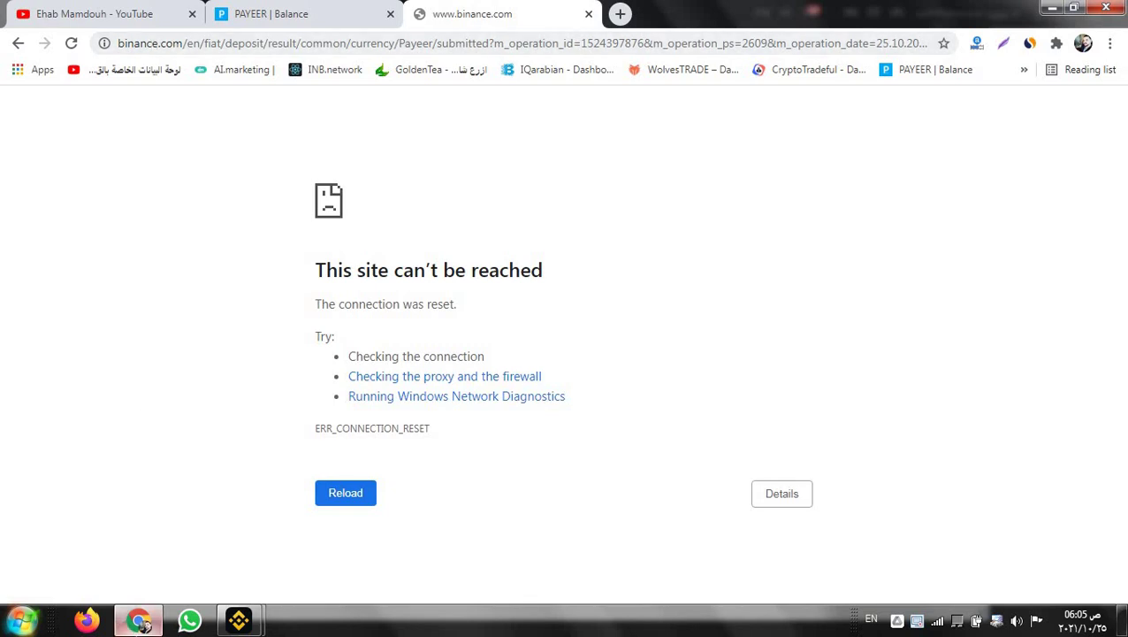
# Step: Switch to the main Binance app window, refresh the deposit page and check the latest entry in Fiat Deposit History
pyautogui.moveTo(225, 621)
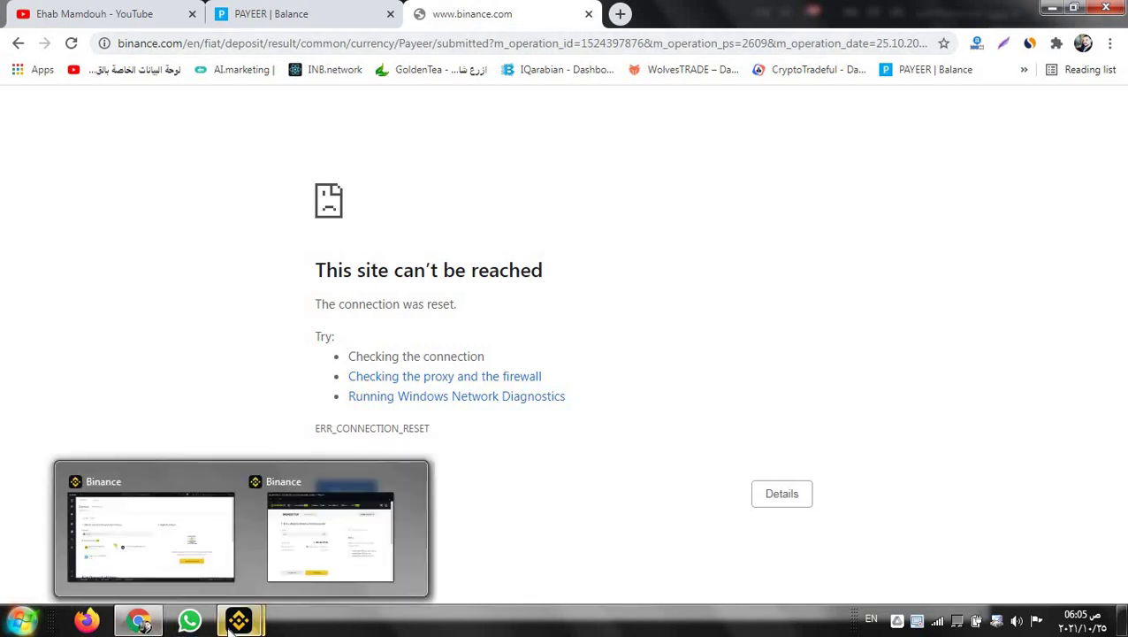
pyautogui.click(204, 529)
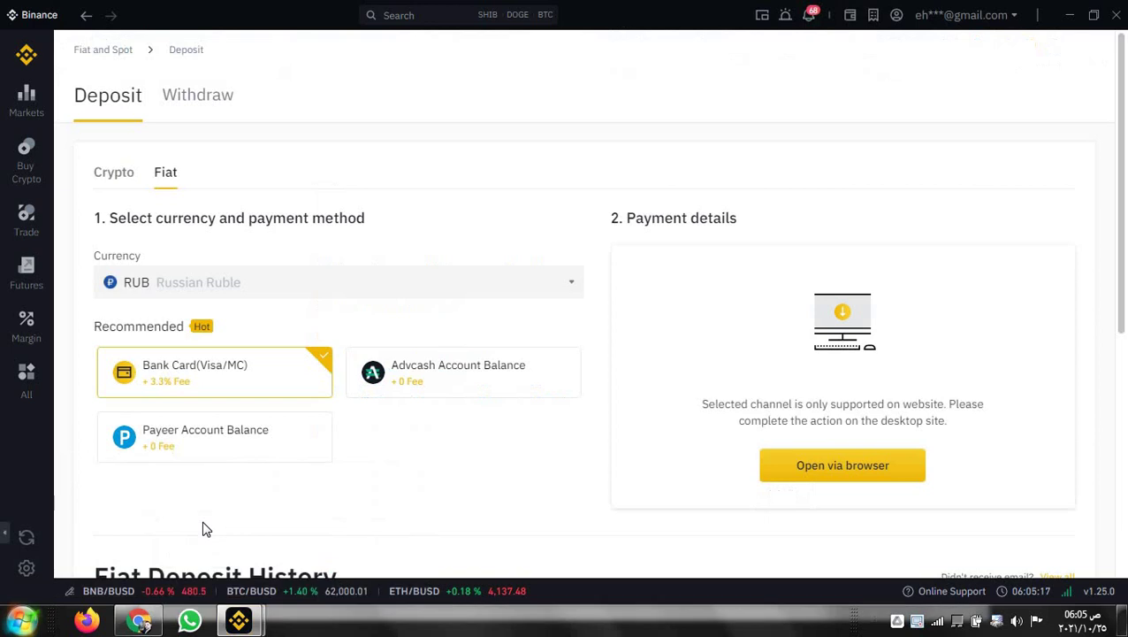
pyautogui.click(27, 539)
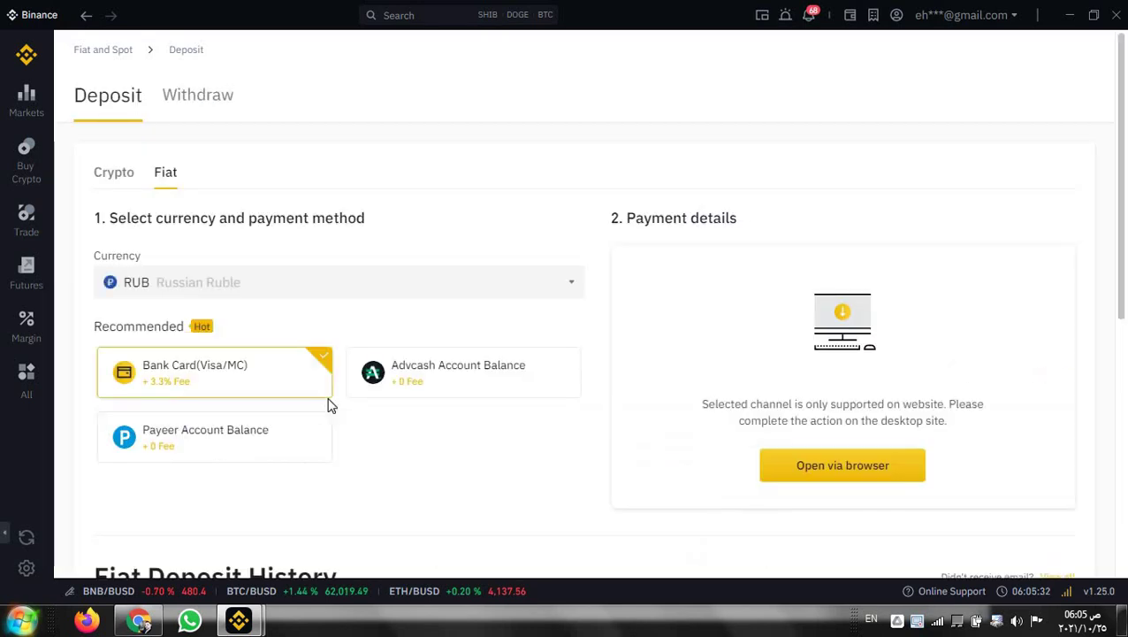
pyautogui.scroll(-3, 328, 406)
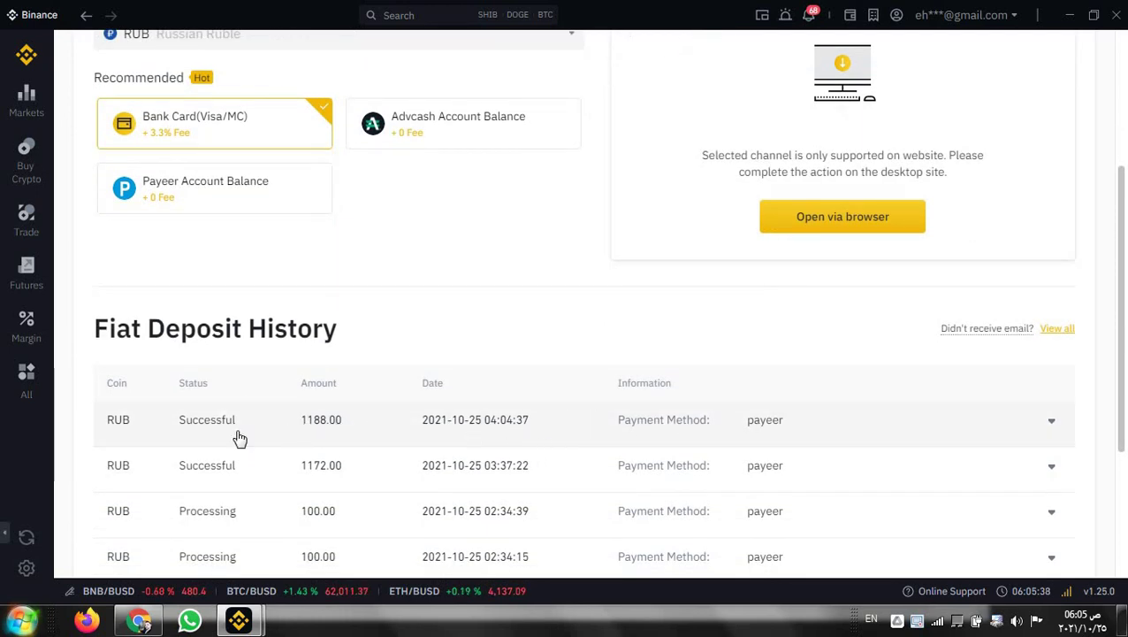
pyautogui.scroll(3, 260, 433)
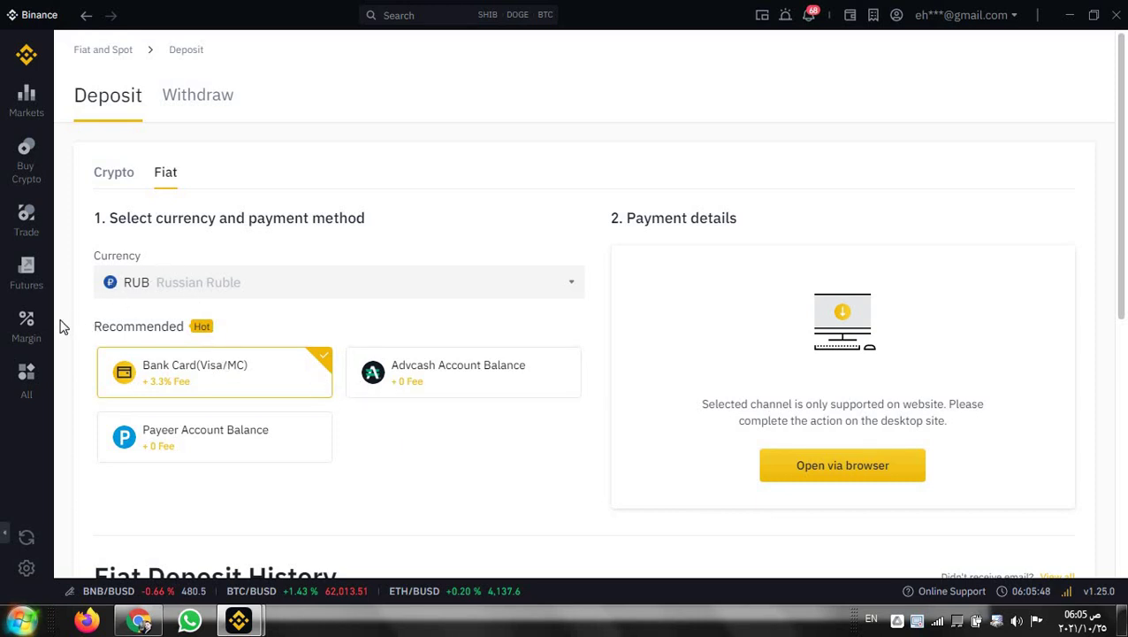
# Step: Open spot trading, search the trading pairs for "rub" and select BNB/RUB
pyautogui.click(27, 226)
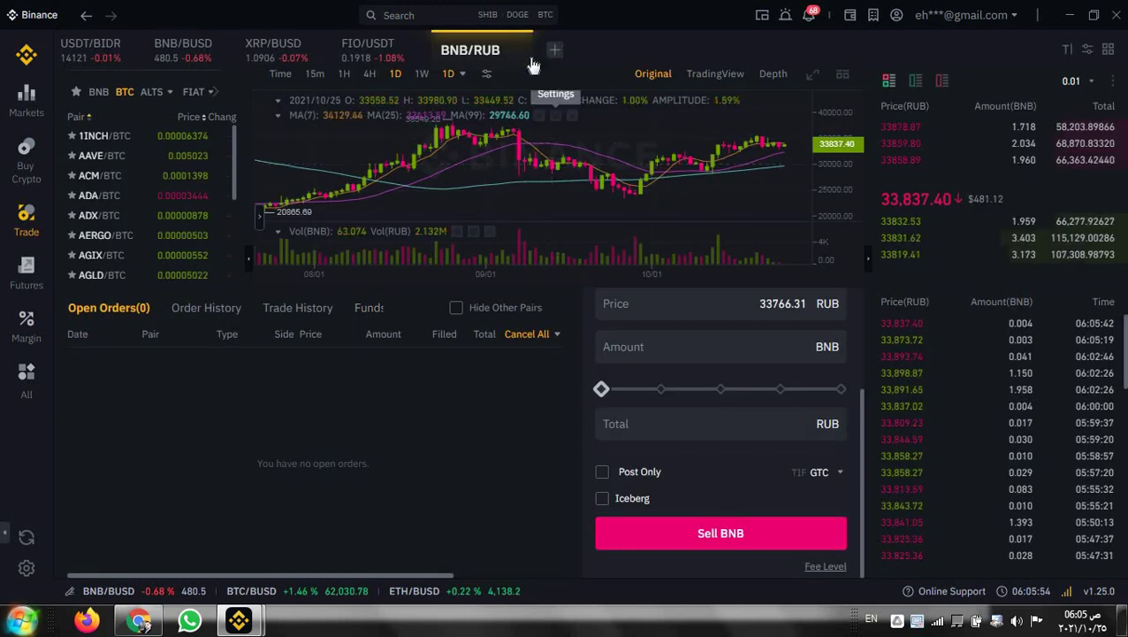
pyautogui.moveTo(528, 55)
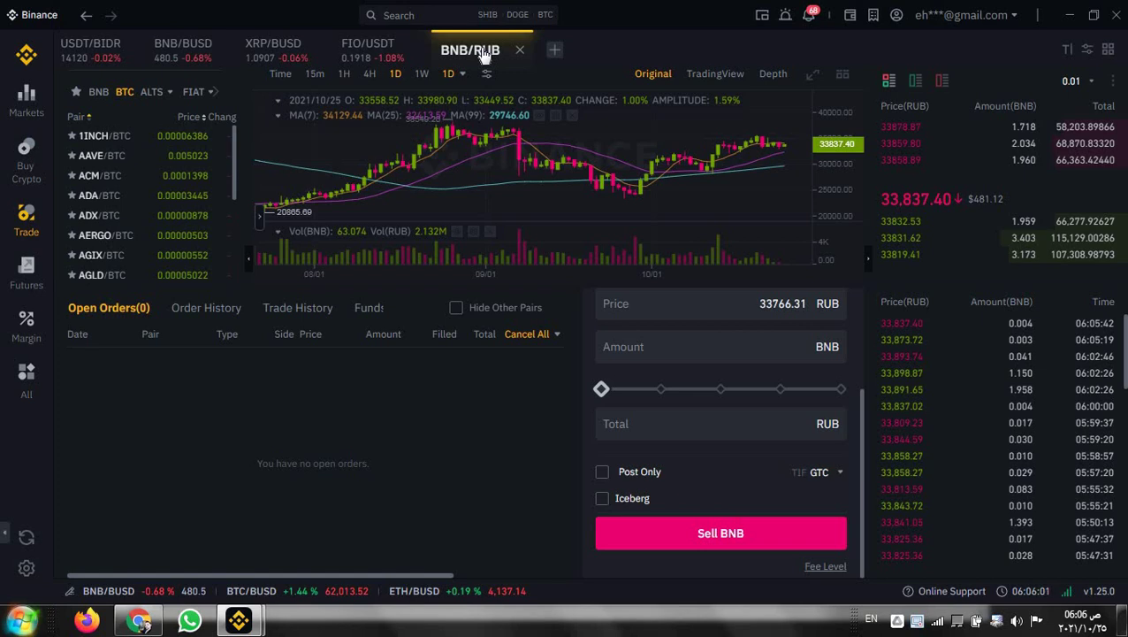
pyautogui.click(551, 54)
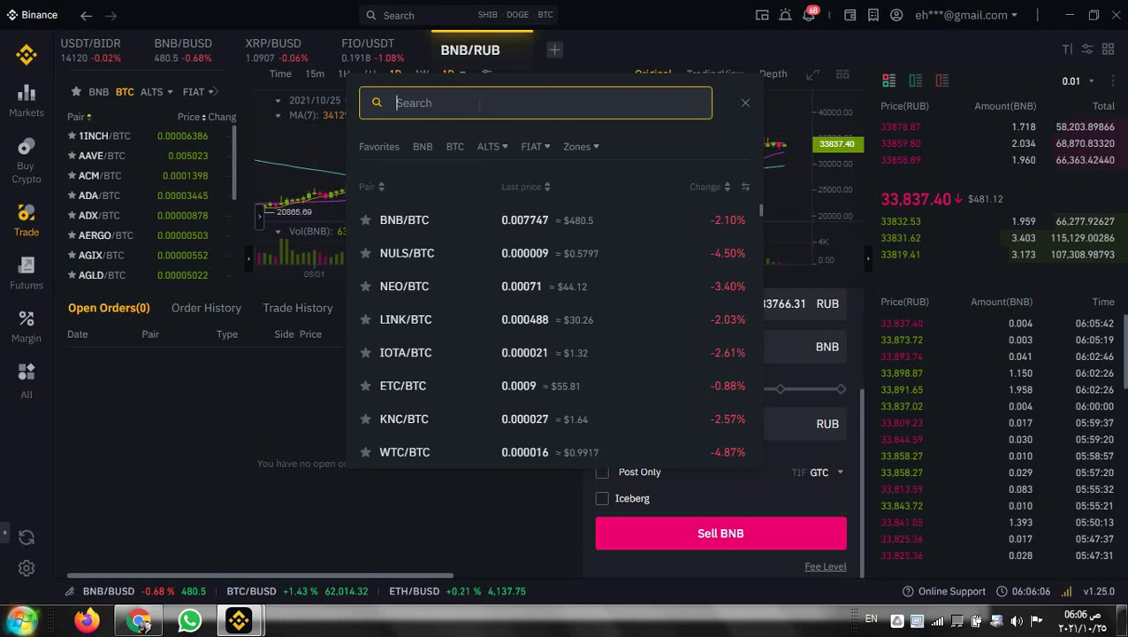
pyautogui.write('rub')
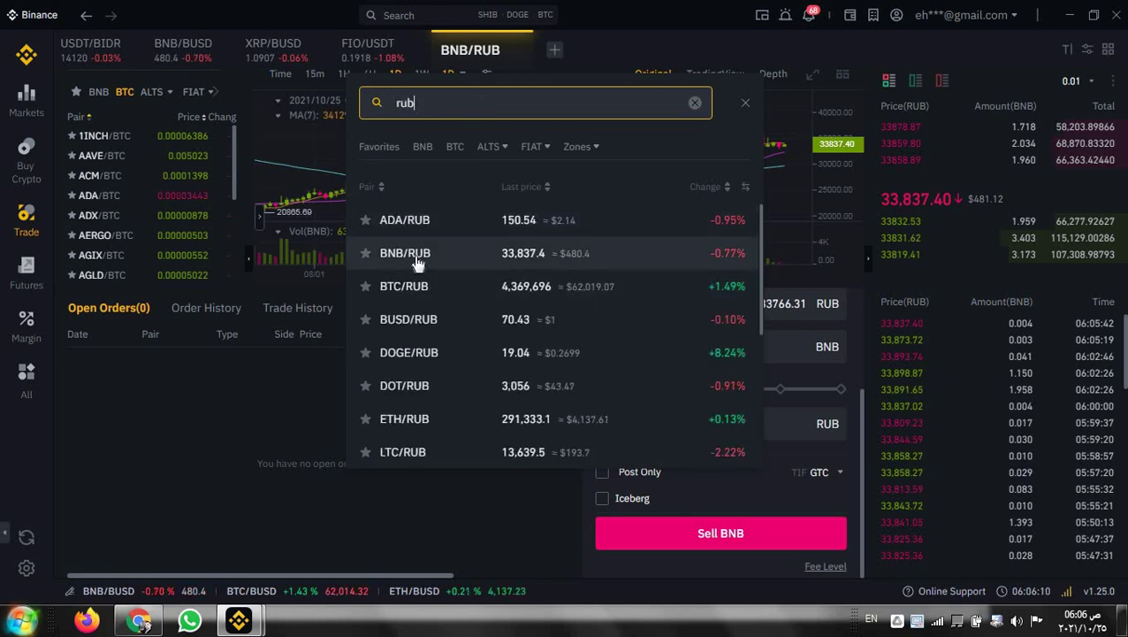
pyautogui.scroll(-3, 416, 266)
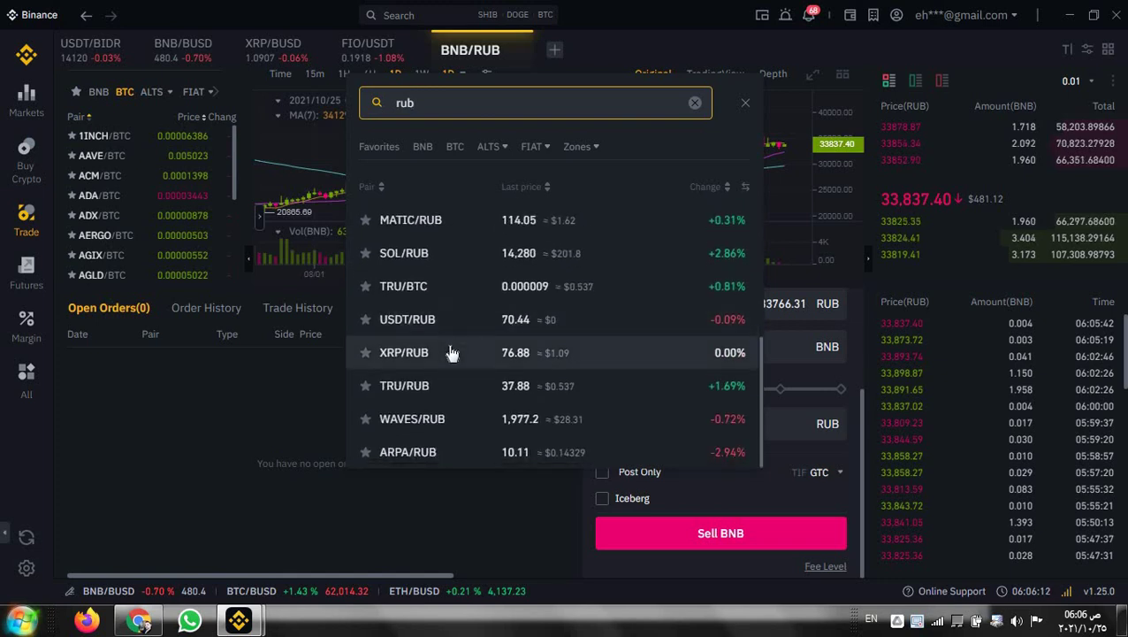
pyautogui.scroll(3, 448, 386)
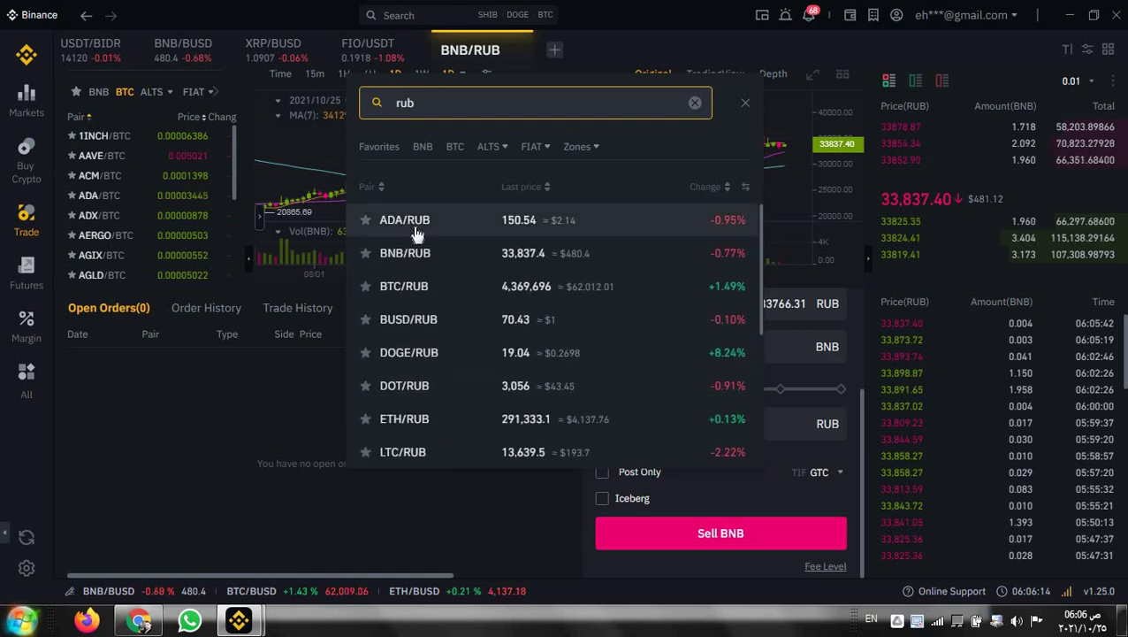
pyautogui.click(419, 257)
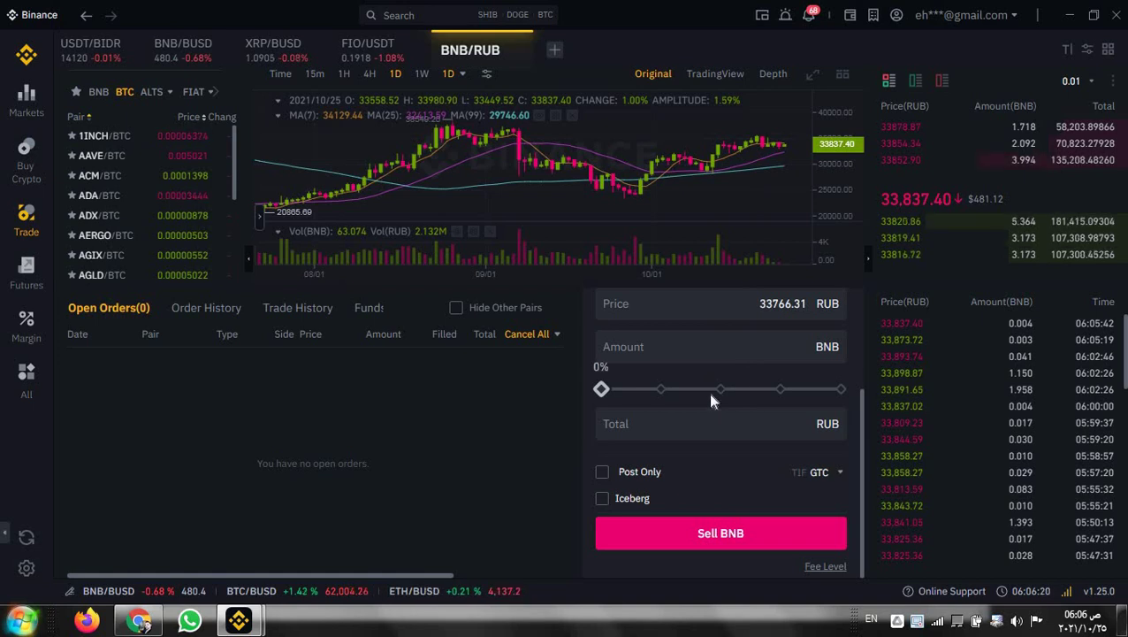
# Step: Set the BNB/RUB limit order form to Buy and allocate 100% of the available RUB balance
pyautogui.scroll(5, 711, 401)
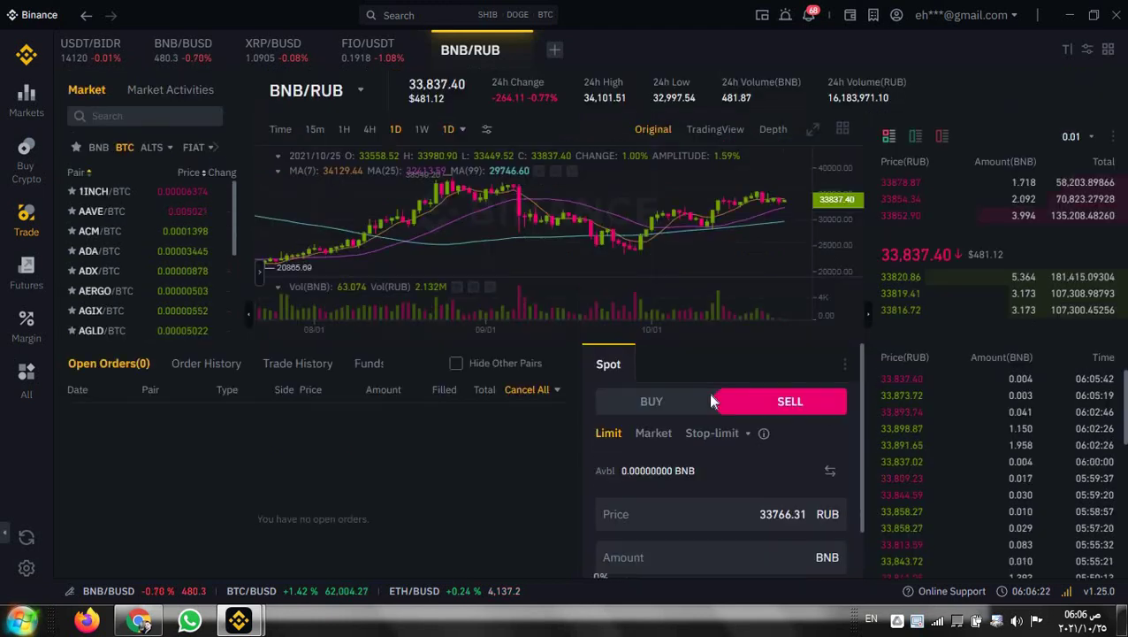
pyautogui.scroll(-1, 708, 393)
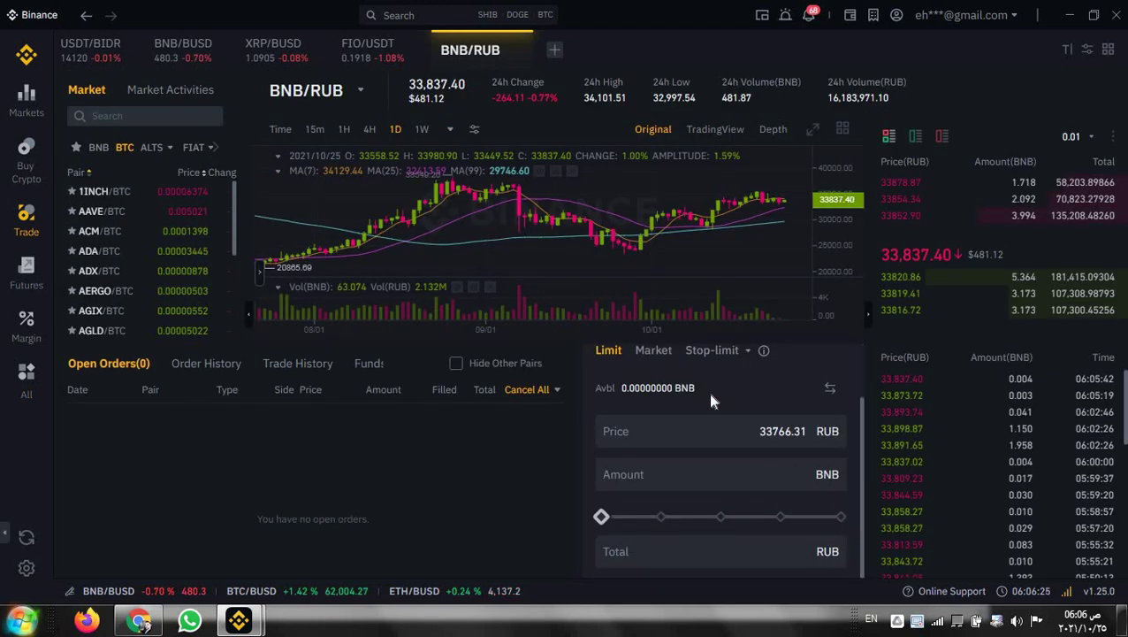
pyautogui.scroll(1, 707, 388)
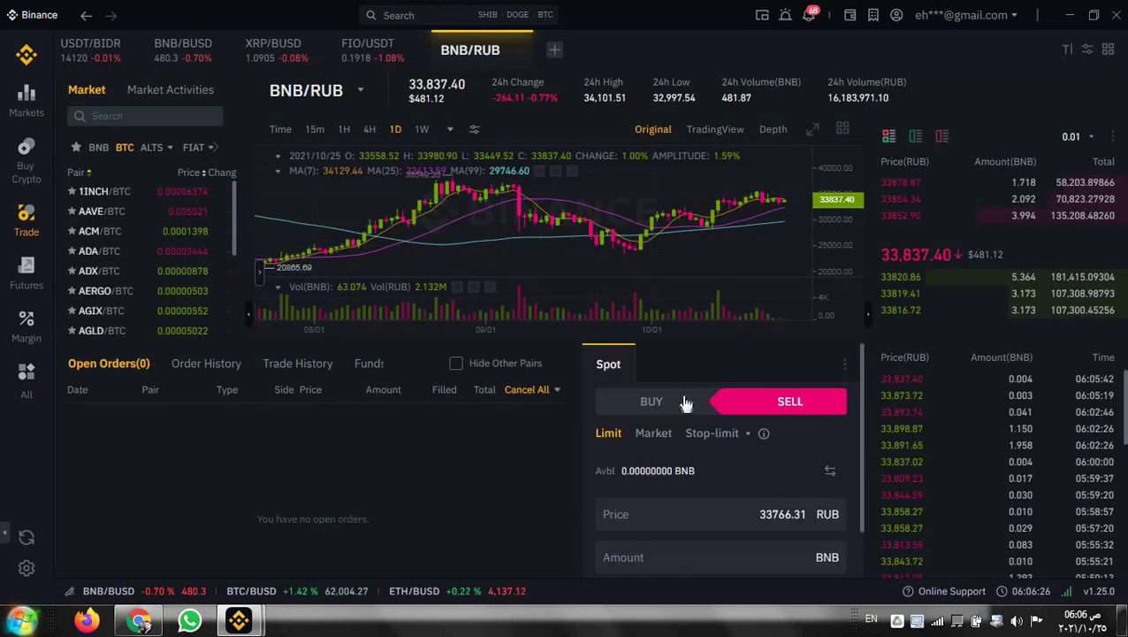
pyautogui.click(685, 403)
pyautogui.scroll(-2, 685, 405)
pyautogui.scroll(2, 683, 411)
pyautogui.scroll(-1, 682, 418)
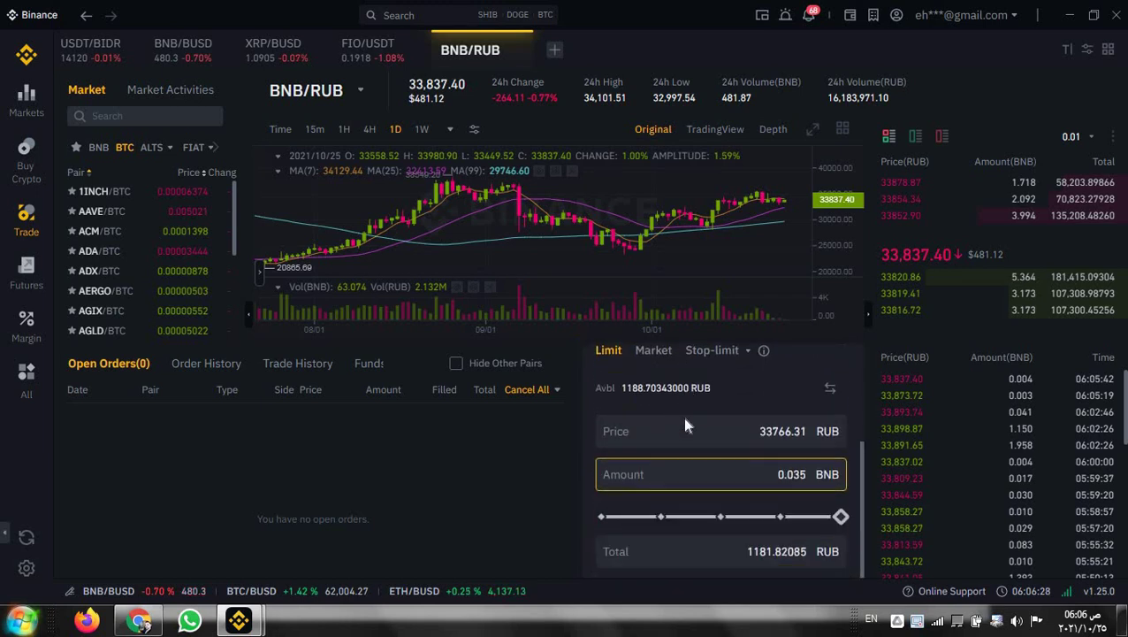
pyautogui.scroll(1, 644, 390)
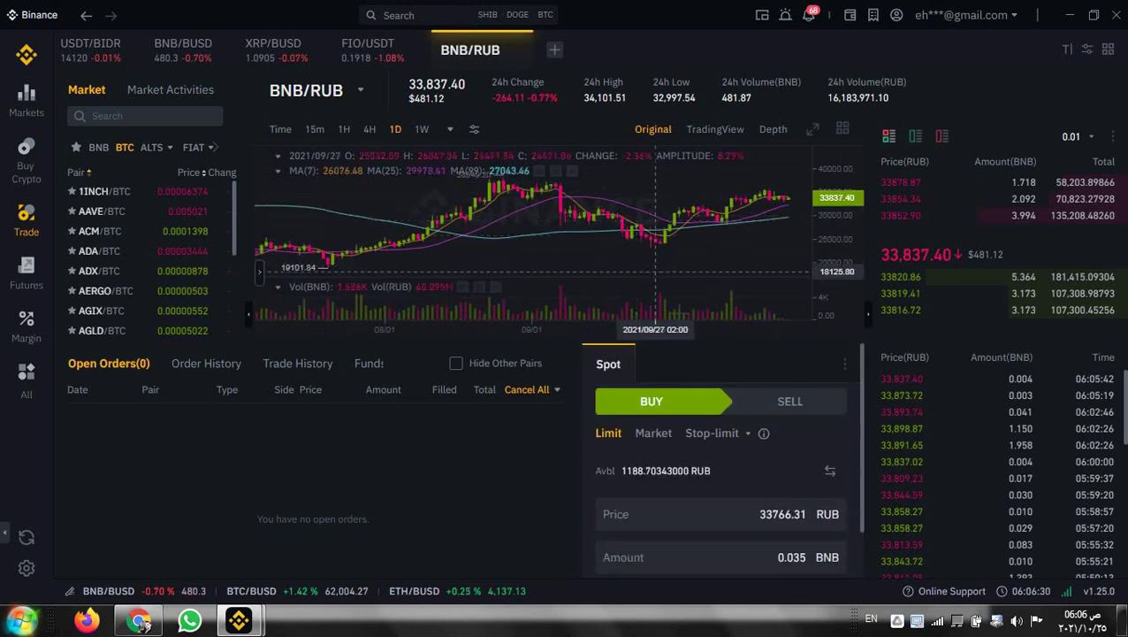
pyautogui.scroll(-1, 738, 494)
pyautogui.scroll(1, 687, 469)
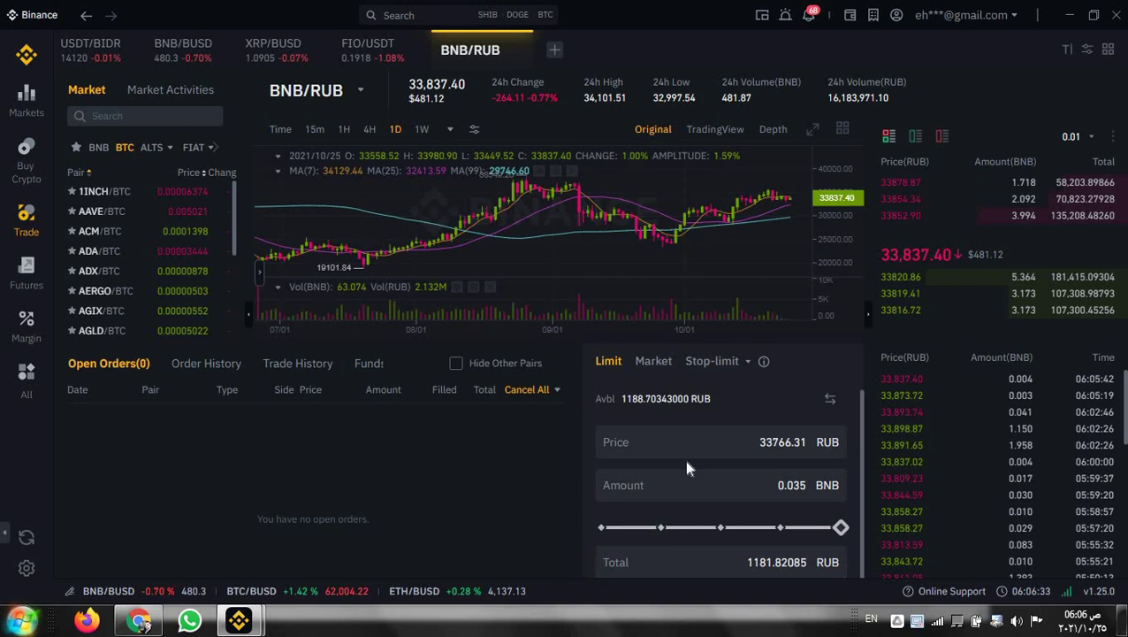
pyautogui.scroll(-1, 695, 482)
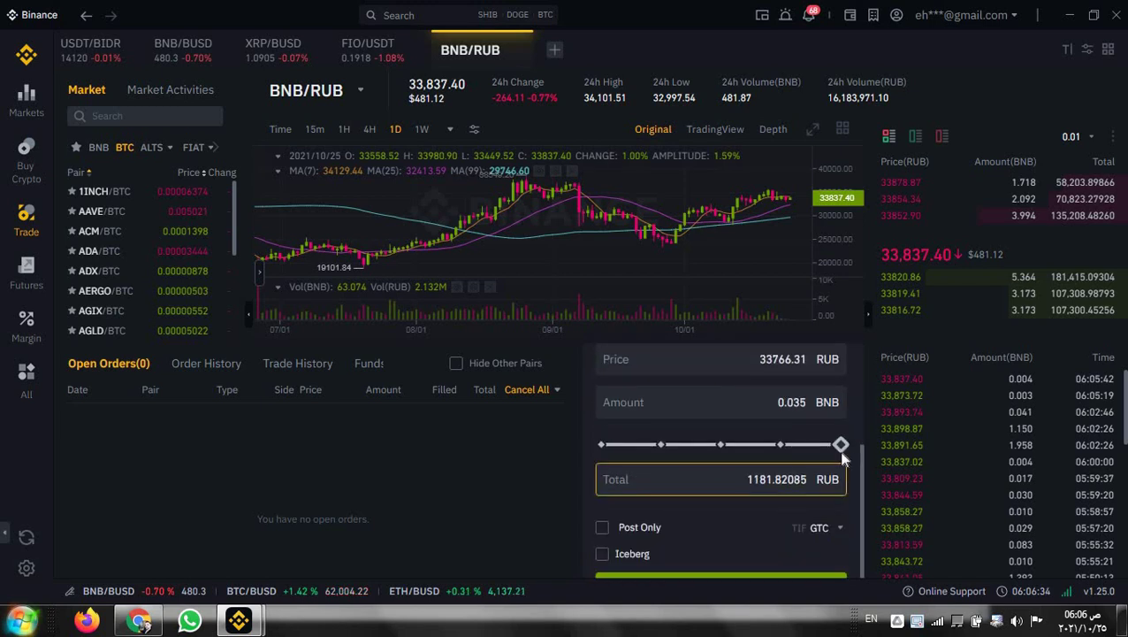
pyautogui.click(842, 444)
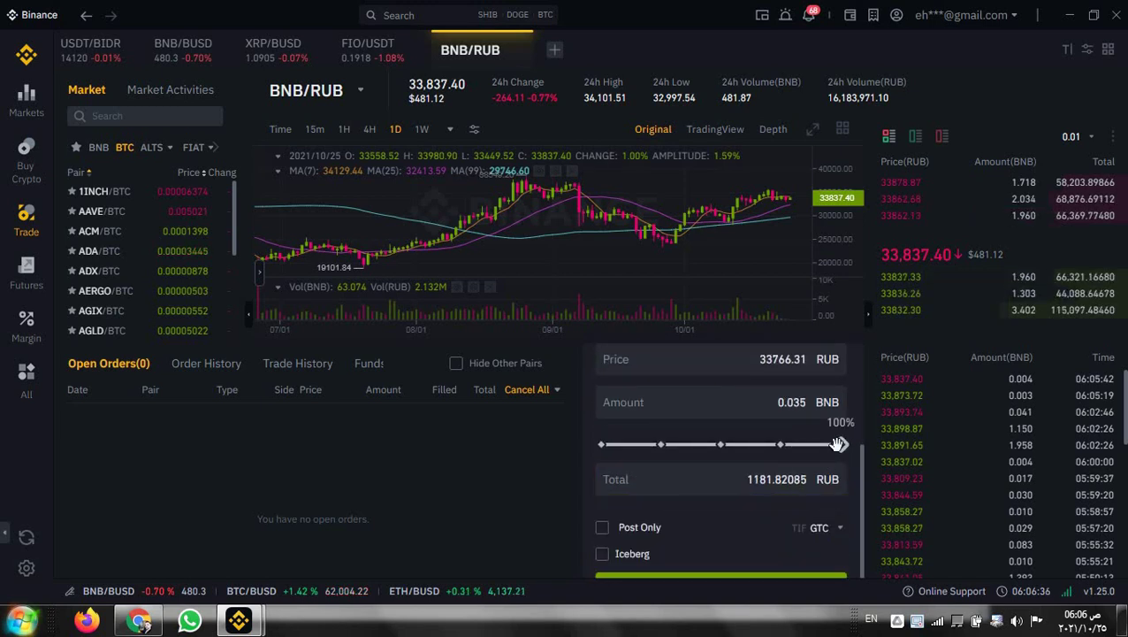
# Step: Review the BNB/RUB limit buy form, switch the order side to Sell and look through the sell form's fields
pyautogui.scroll(-1, 804, 466)
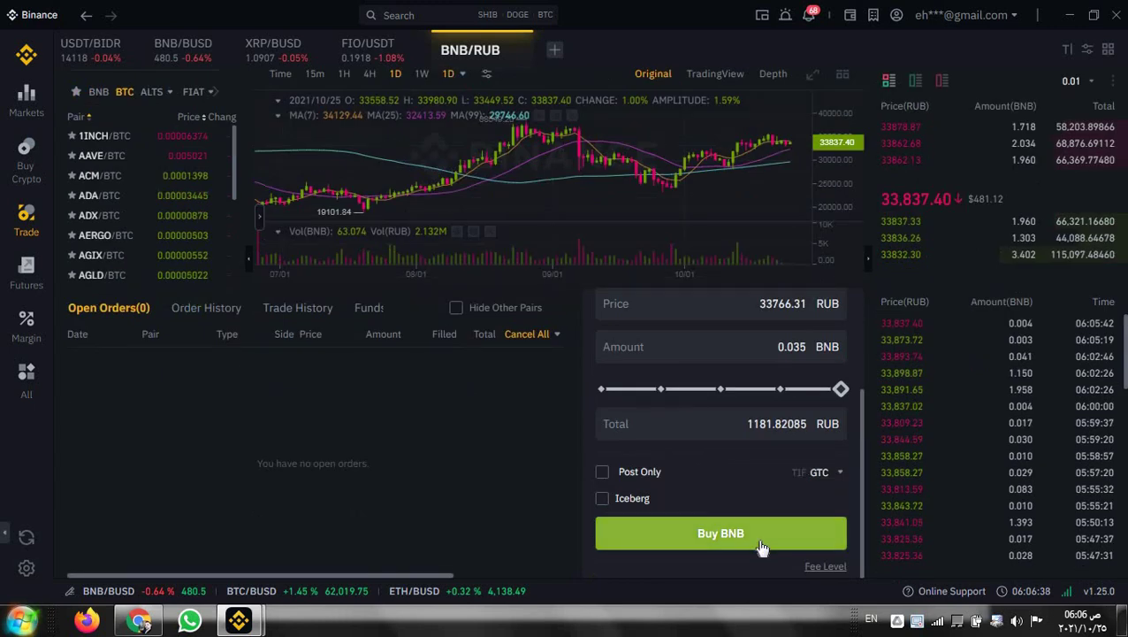
pyautogui.scroll(1, 736, 504)
pyautogui.scroll(1, 747, 386)
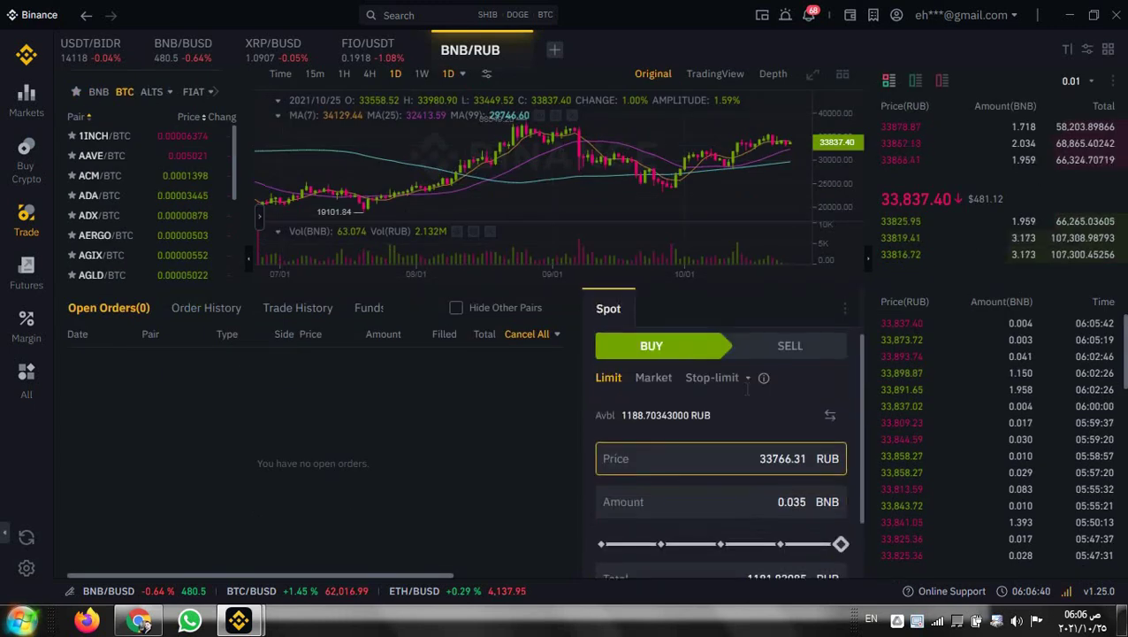
pyautogui.click(788, 350)
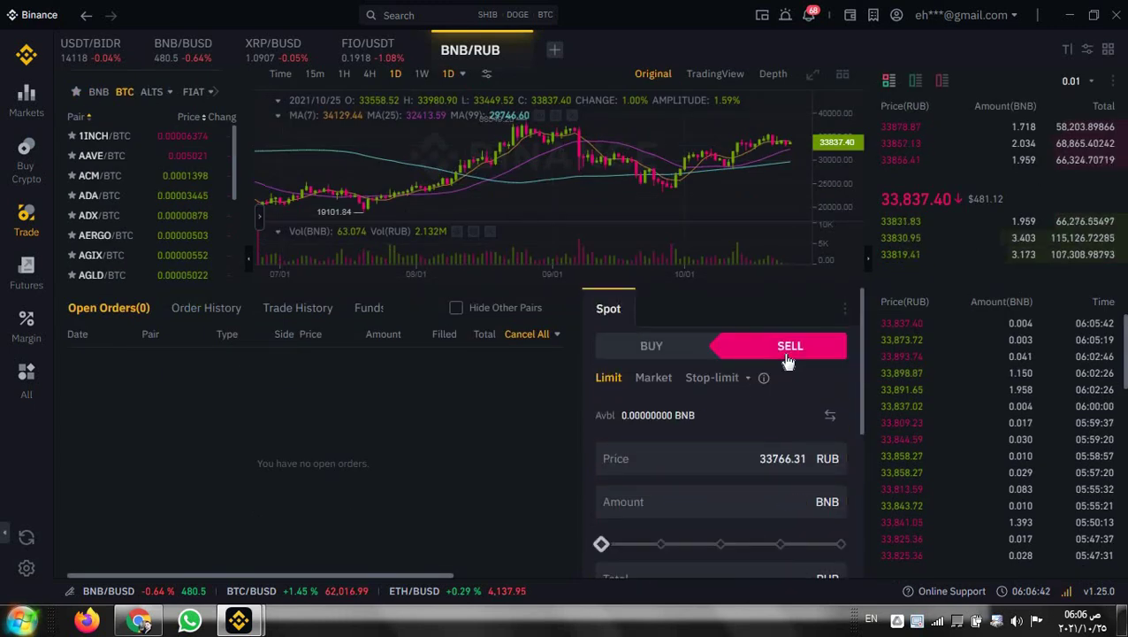
pyautogui.scroll(-1, 802, 428)
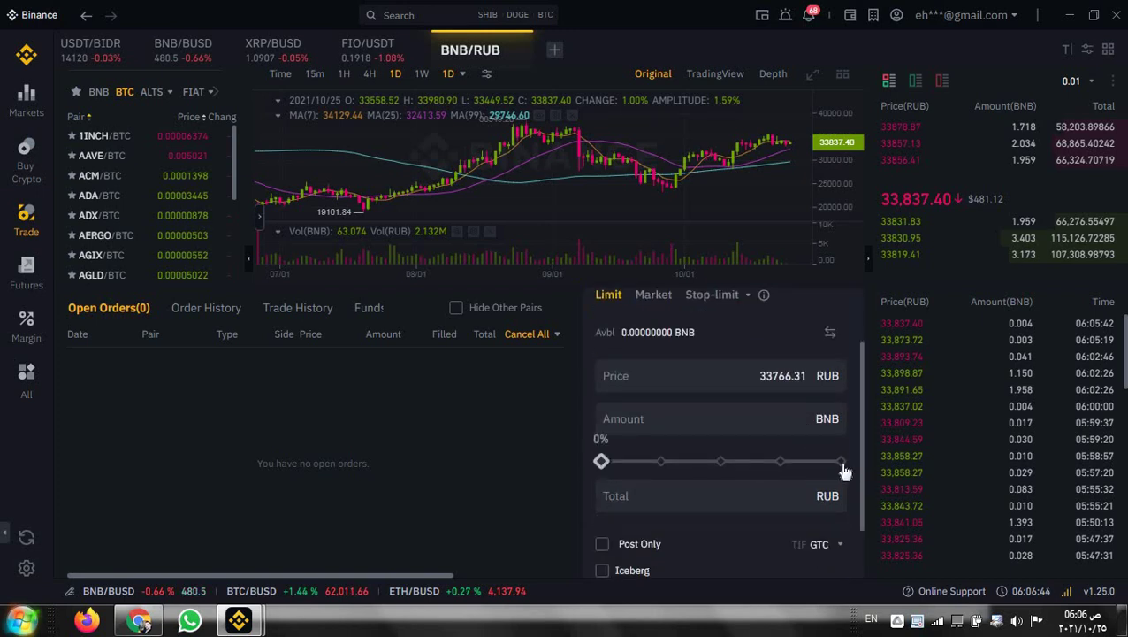
pyautogui.scroll(-1, 725, 506)
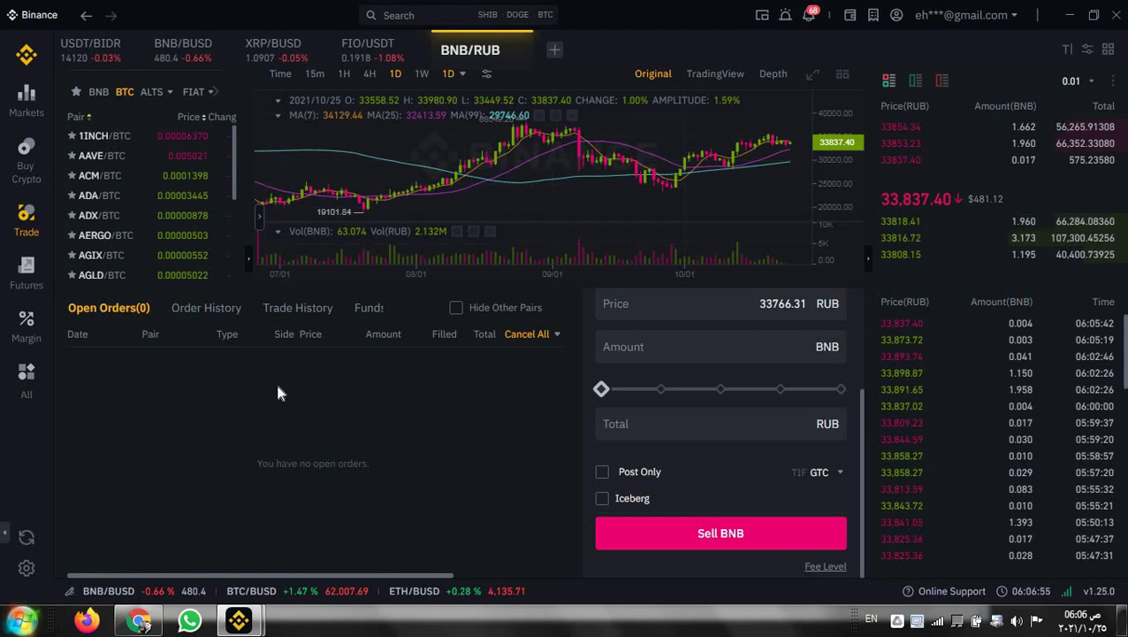
# Step: Start a RUB withdrawal from the Fiat and Spot wallet and open the withdrawal in the browser window
pyautogui.click(24, 386)
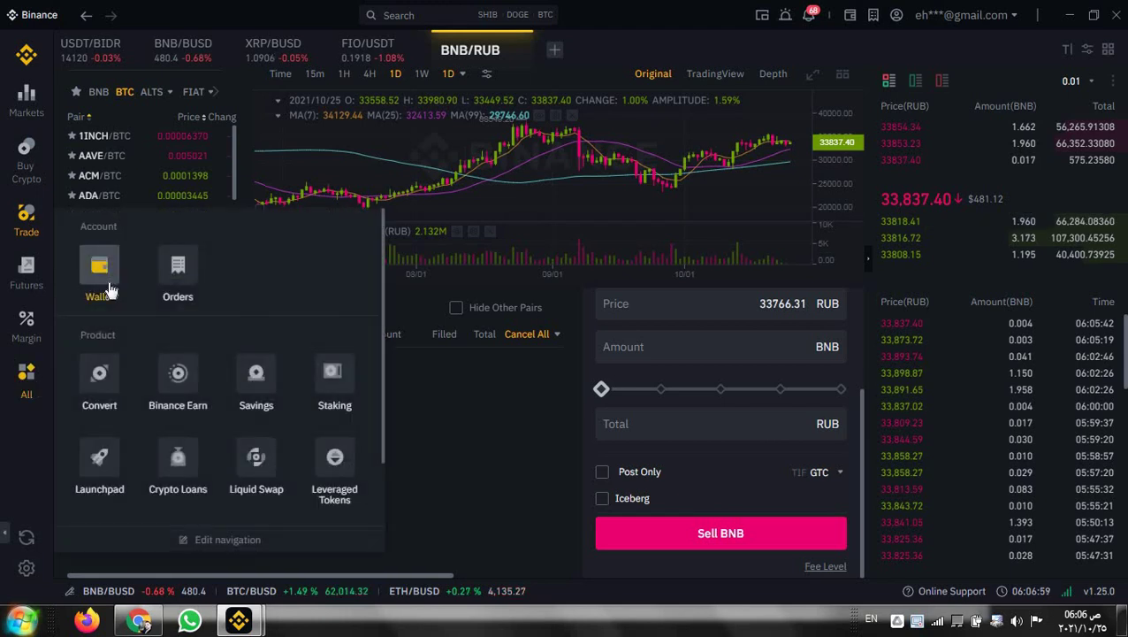
pyautogui.click(104, 282)
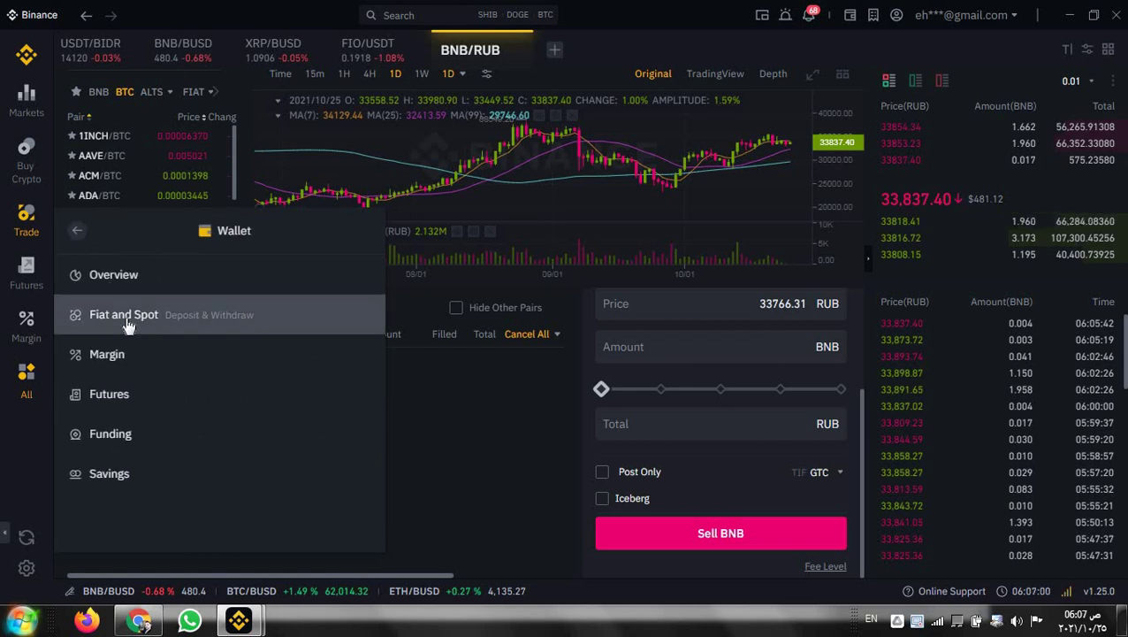
pyautogui.click(127, 317)
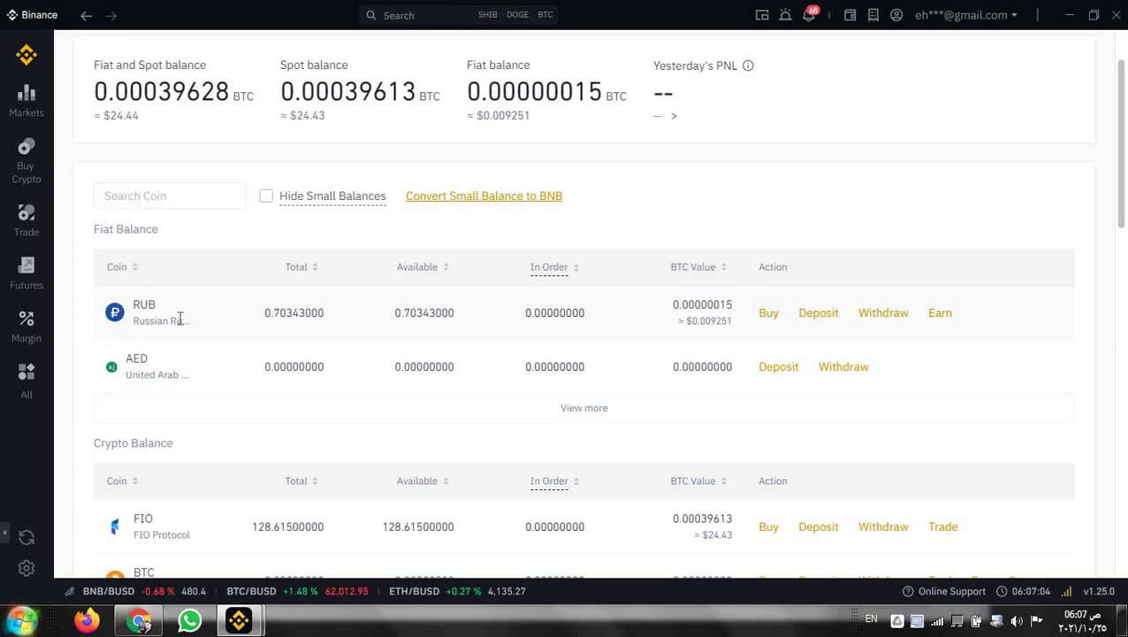
pyautogui.click(900, 315)
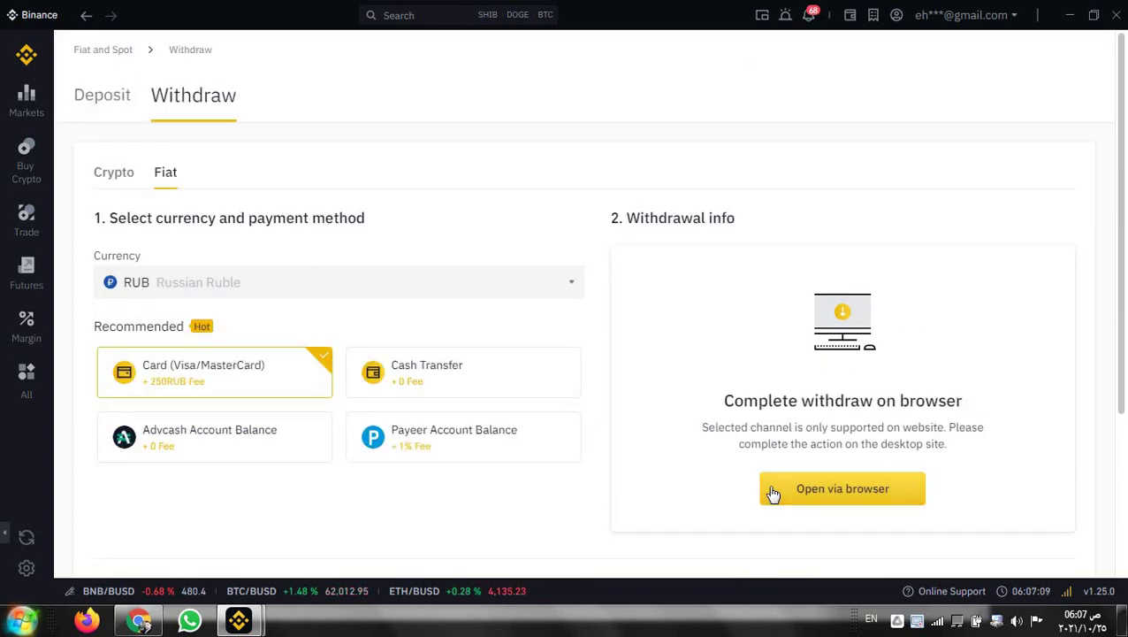
pyautogui.click(836, 489)
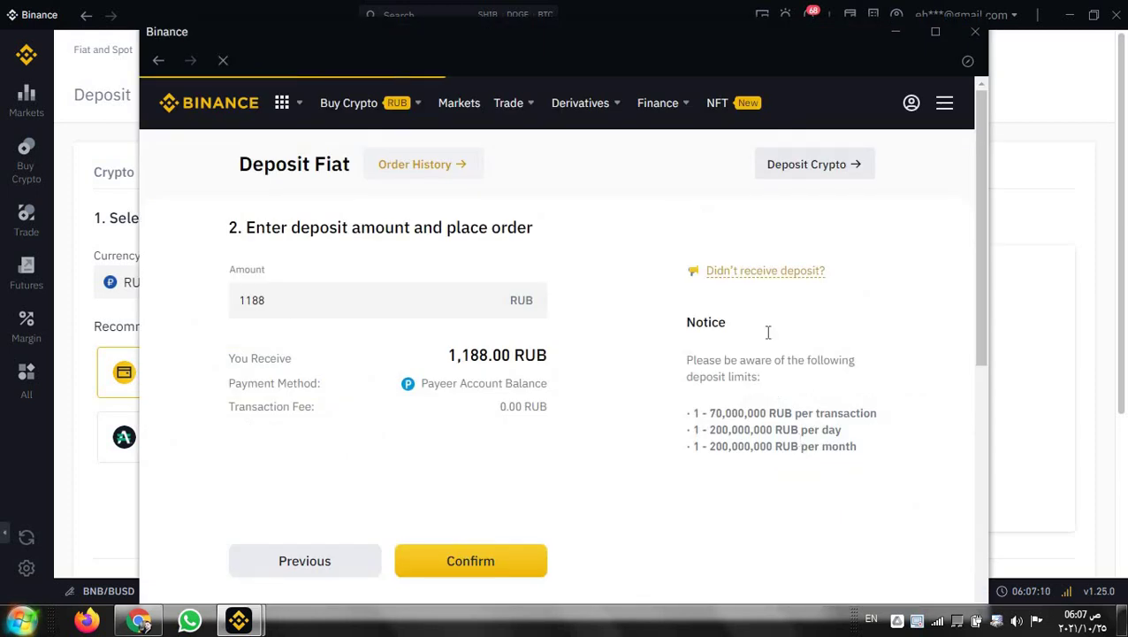